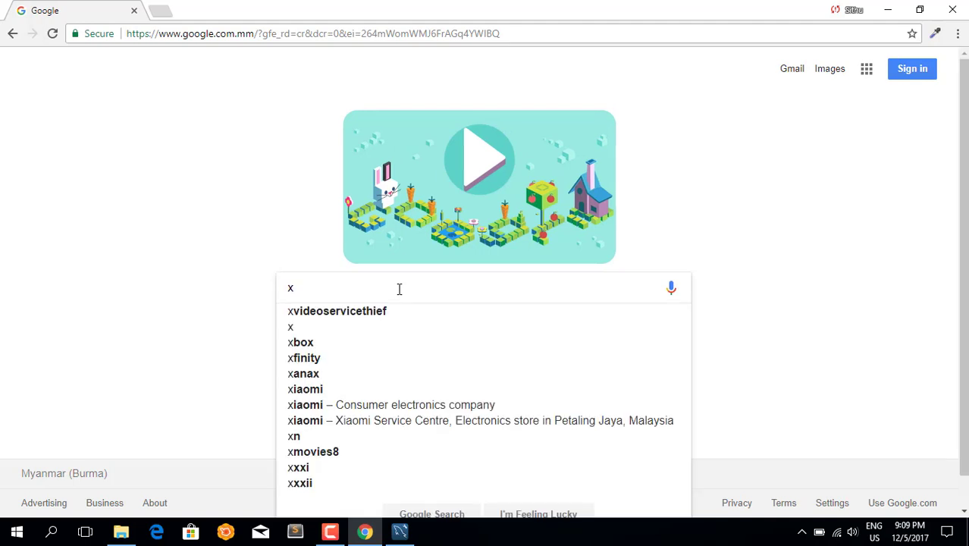
Search Google for "xampp" and open the XAMPP Installers and Downloads for Apache Friends result.
type("ampp")
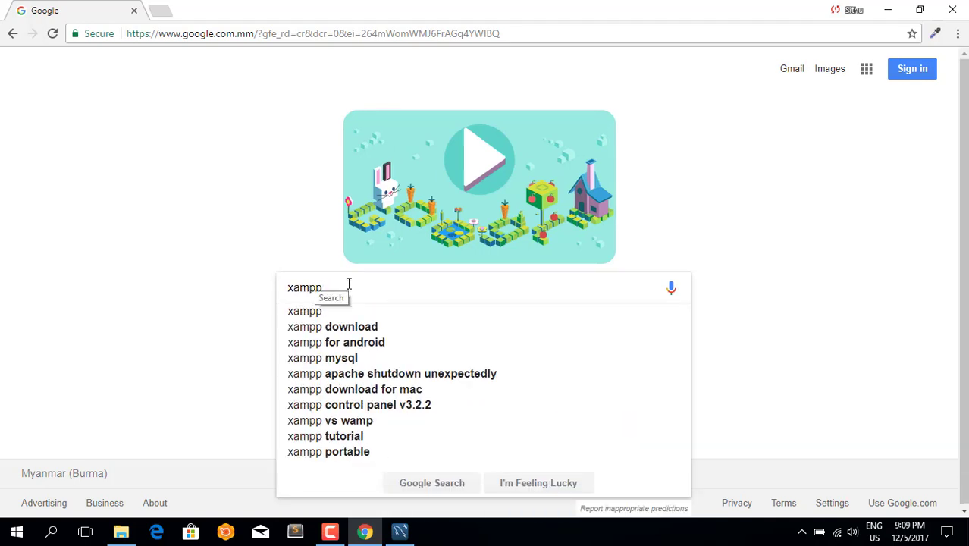
left_click_drag(346, 284, 269, 292)
key("Return")
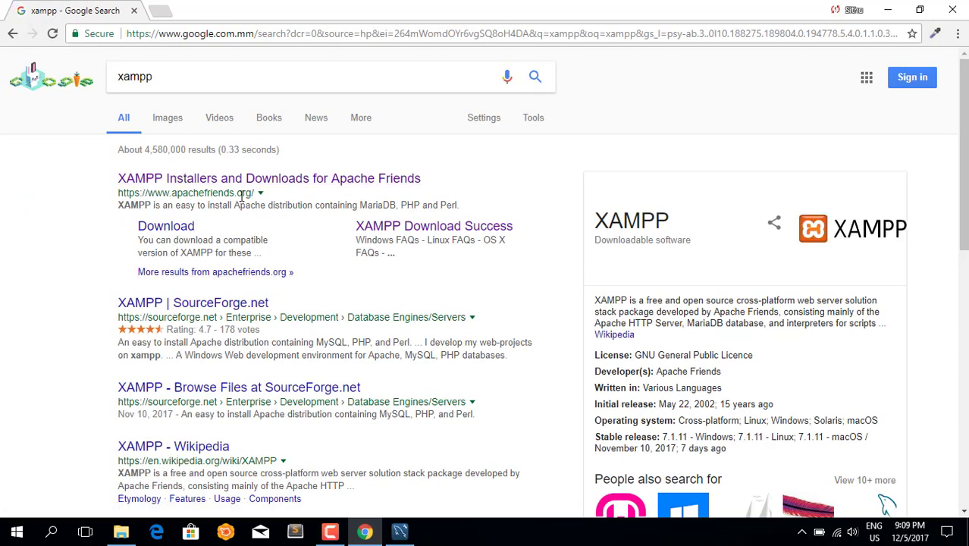
left_click(144, 182)
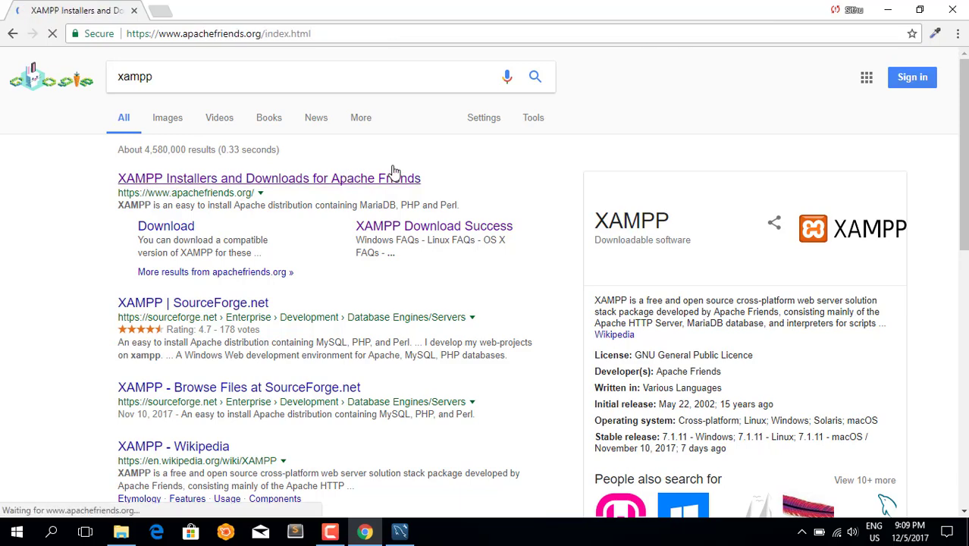
Start downloading XAMPP for Windows 7.1.11 (PHP 7.1.11) from the Apache Friends page, and pause the download.
scroll(595, 172, "down", 1)
scroll(596, 171, "down", 4)
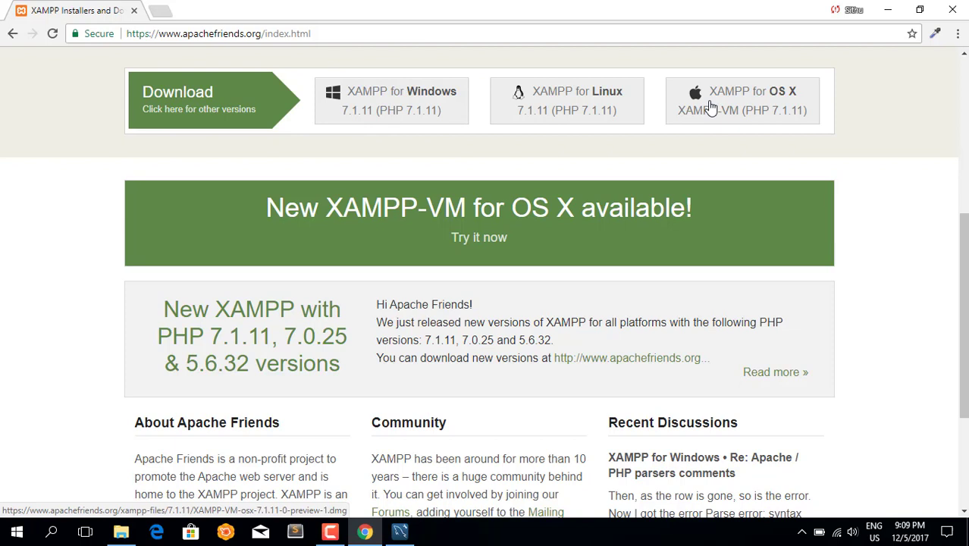
left_click(444, 105)
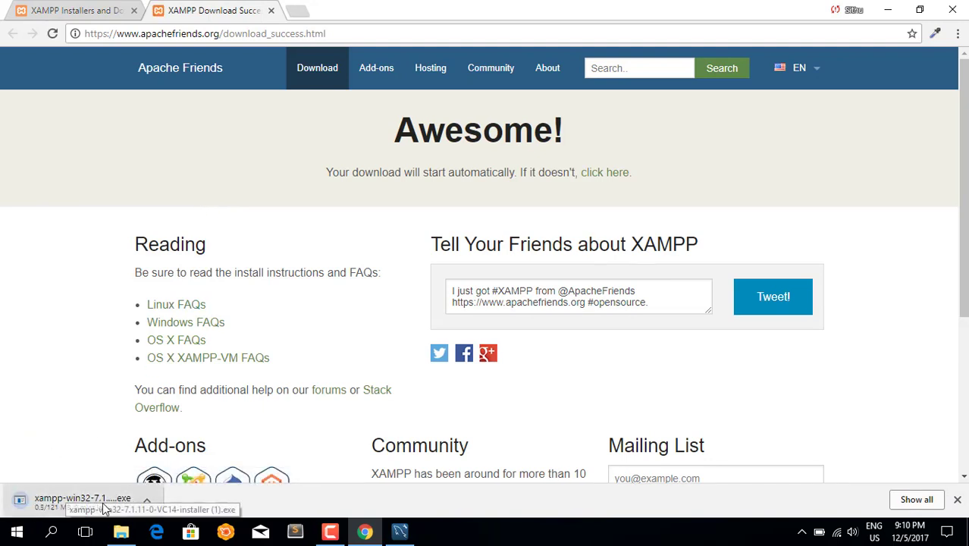
left_click(146, 498)
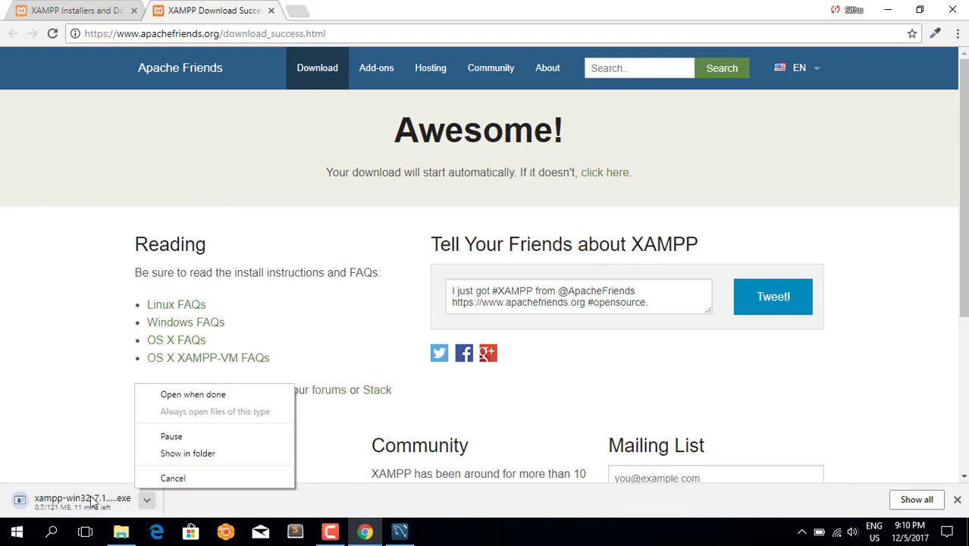
left_click(169, 436)
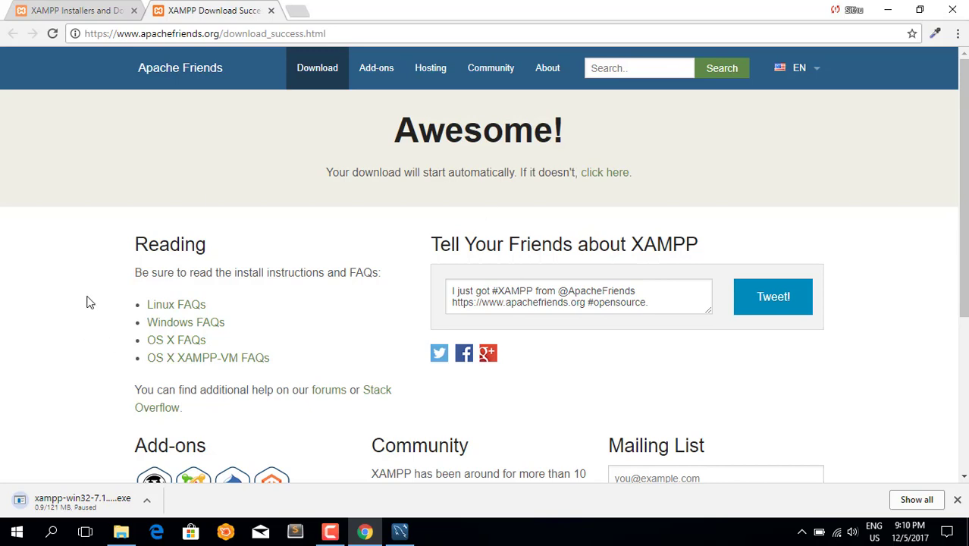
Check the Downloads folder for the partial and existing installer files, and cancel the paused XAMPP download in Chrome.
left_click(123, 531)
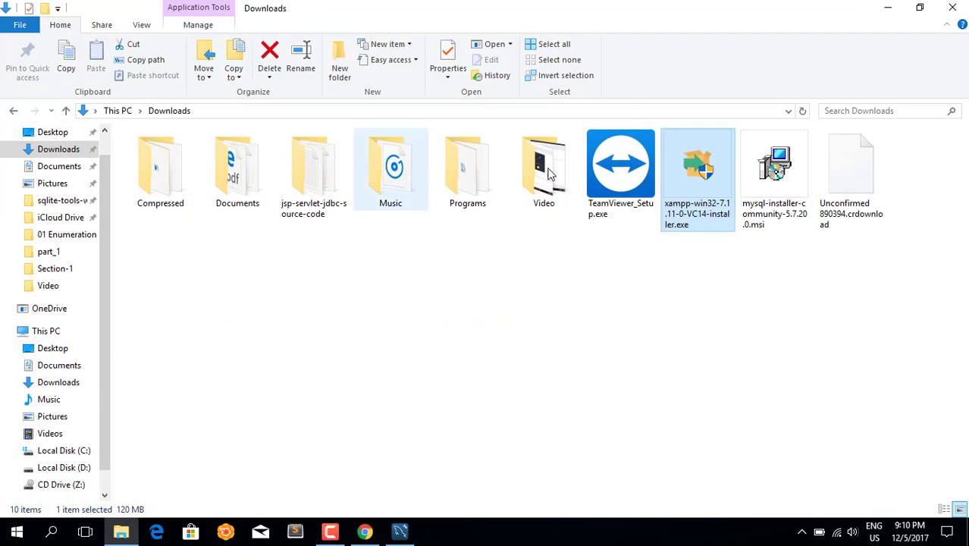
left_click(781, 199)
left_click(868, 201)
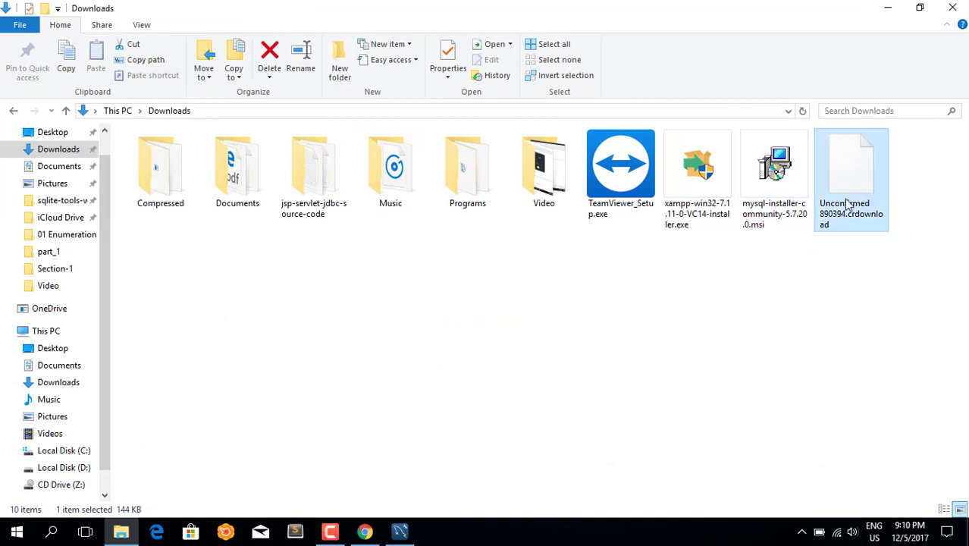
left_click(786, 205)
left_click(364, 531)
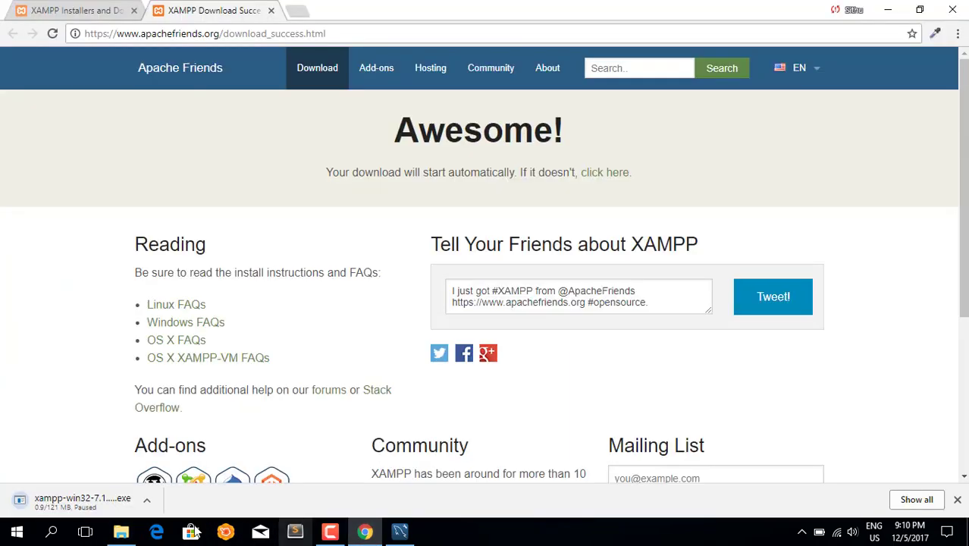
left_click(146, 500)
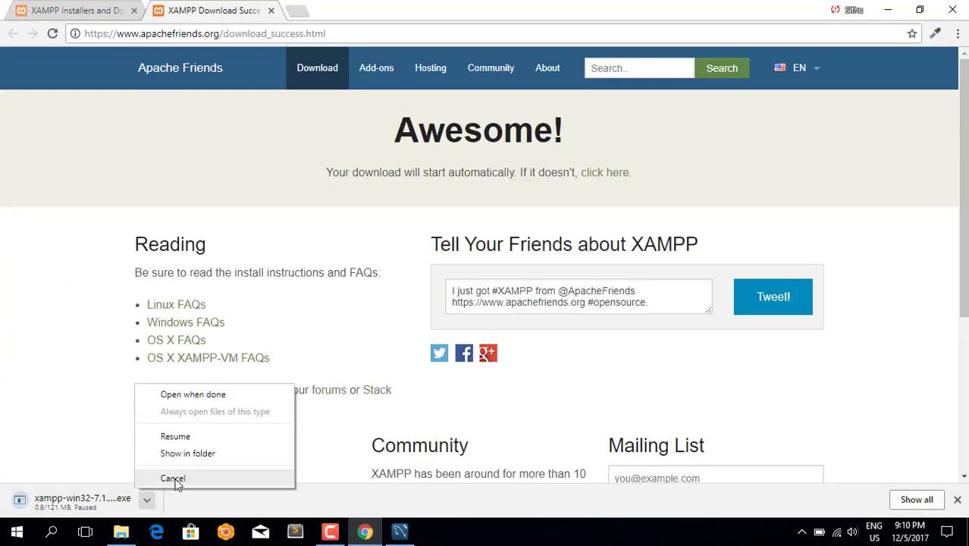
left_click(173, 478)
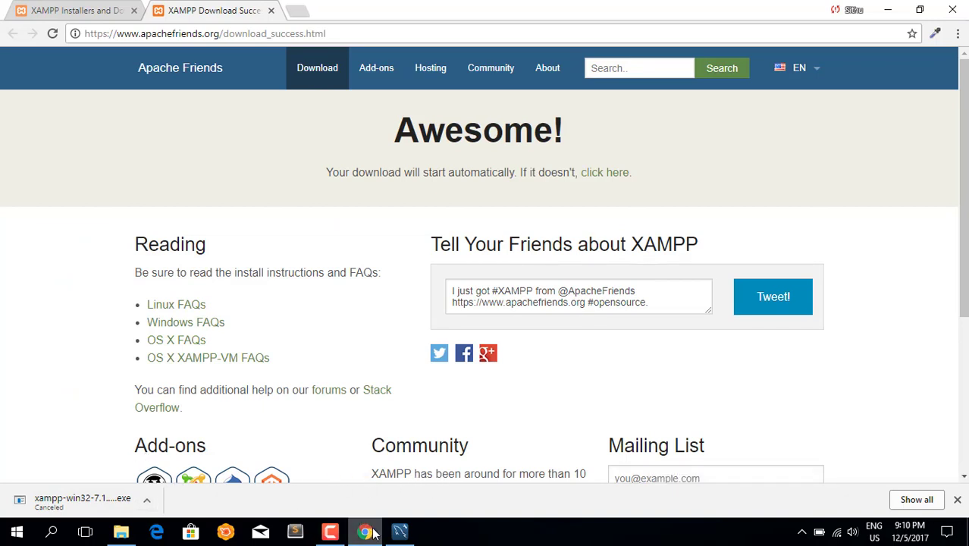
Run xampp-win32-7.1.11-0-VC14-installer.exe from the Downloads folder in File Explorer and acknowledge the User Account Control warning.
left_click(120, 531)
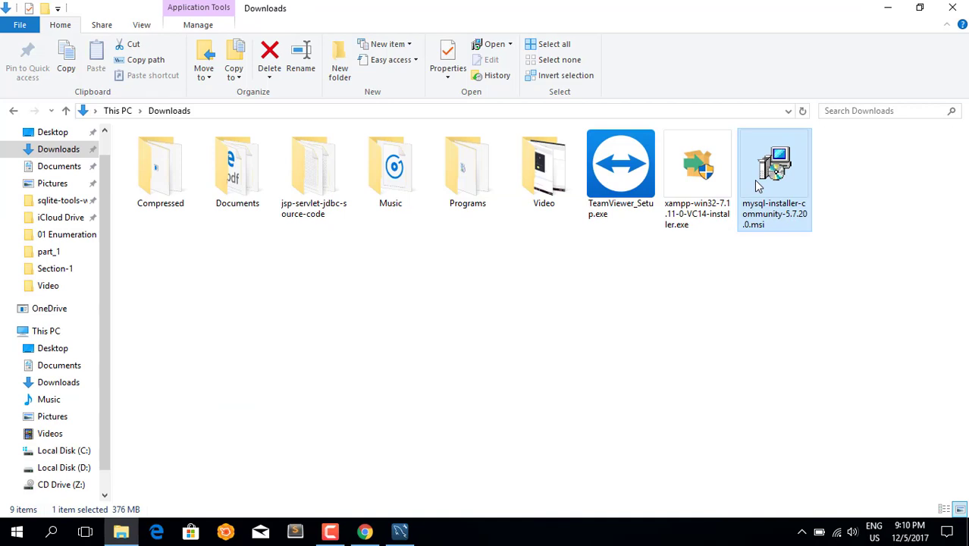
left_click(702, 186)
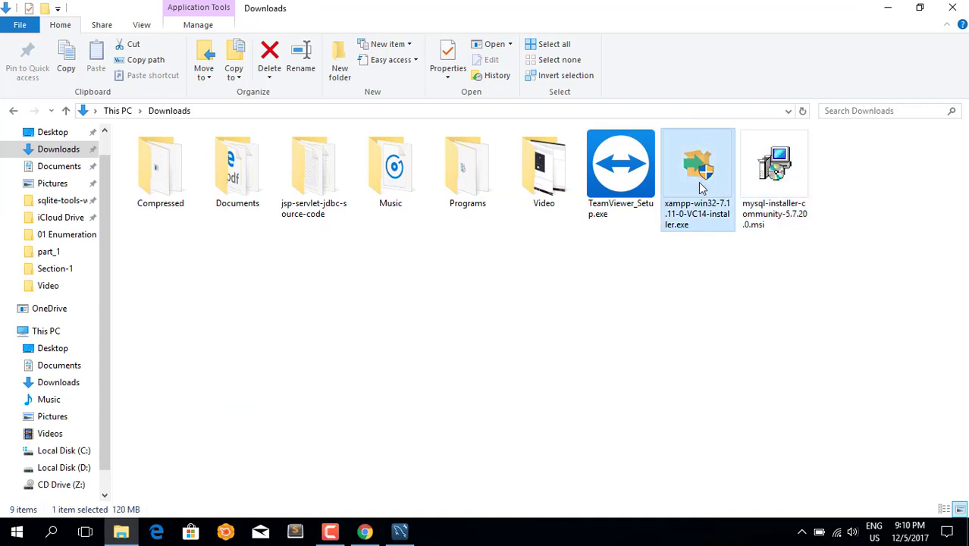
double_click(702, 187)
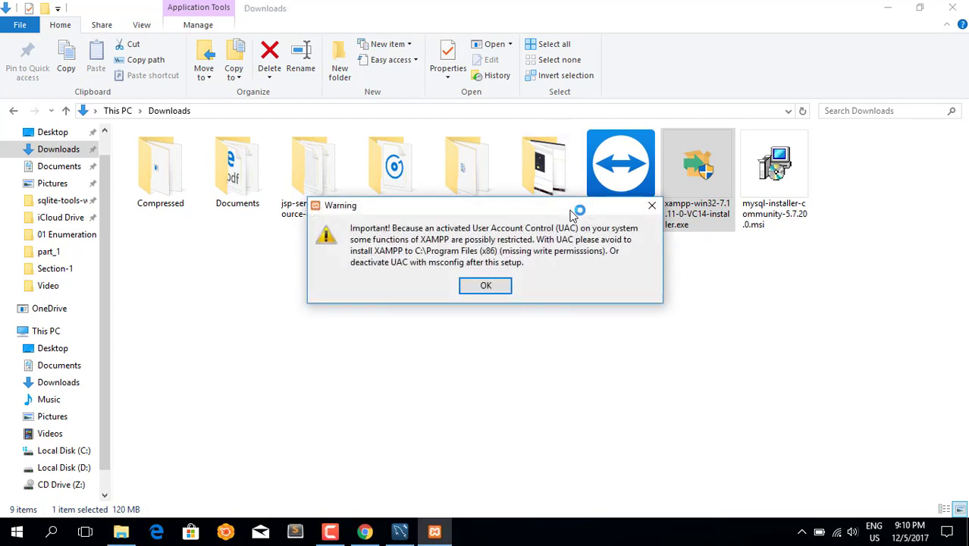
left_click(480, 288)
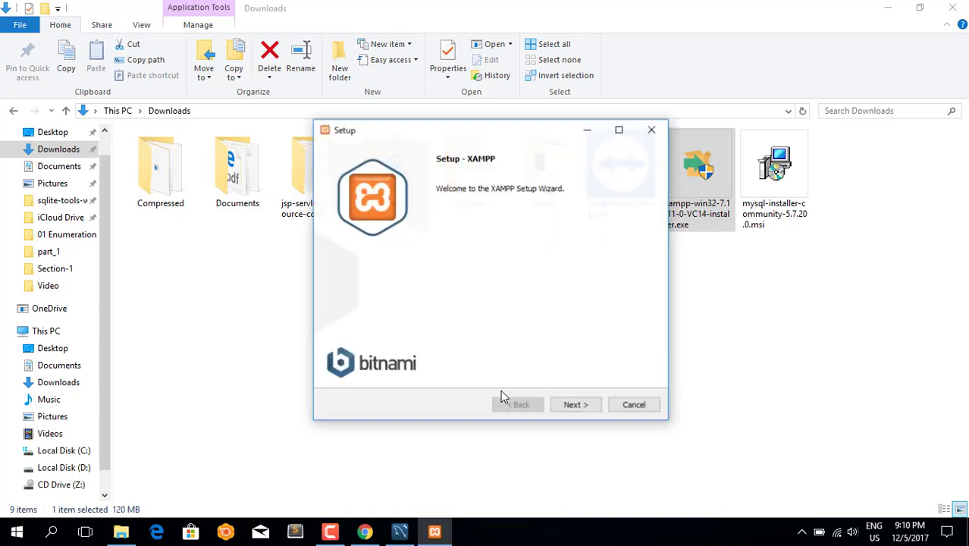
Go through the XAMPP setup with all components selected and C:\xampp as the installation folder, and start the installation.
left_click(580, 410)
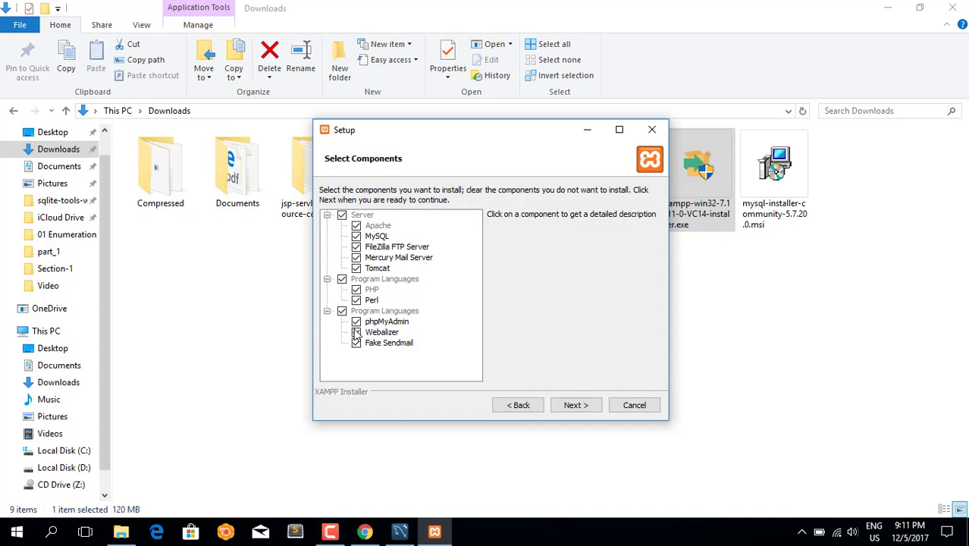
left_click(574, 405)
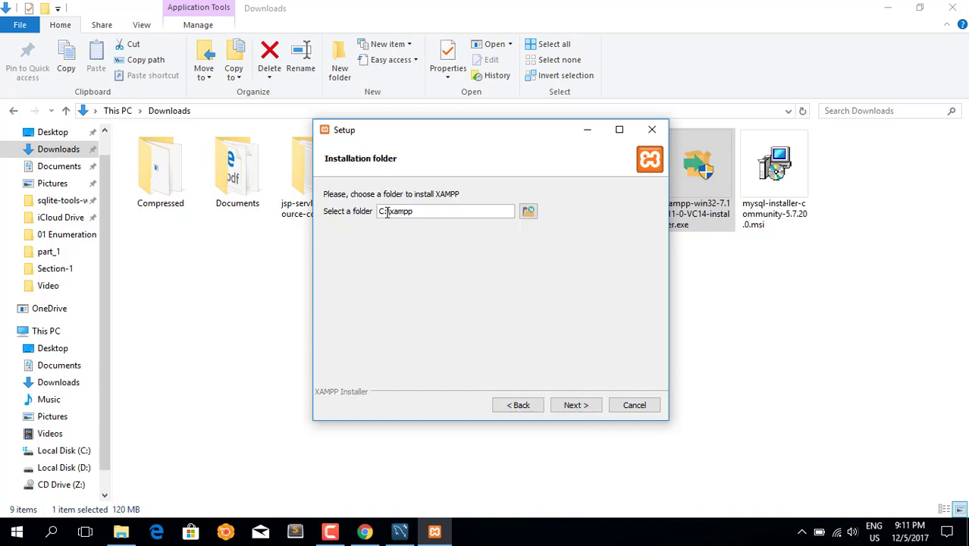
left_click_drag(438, 211, 355, 207)
left_click(578, 406)
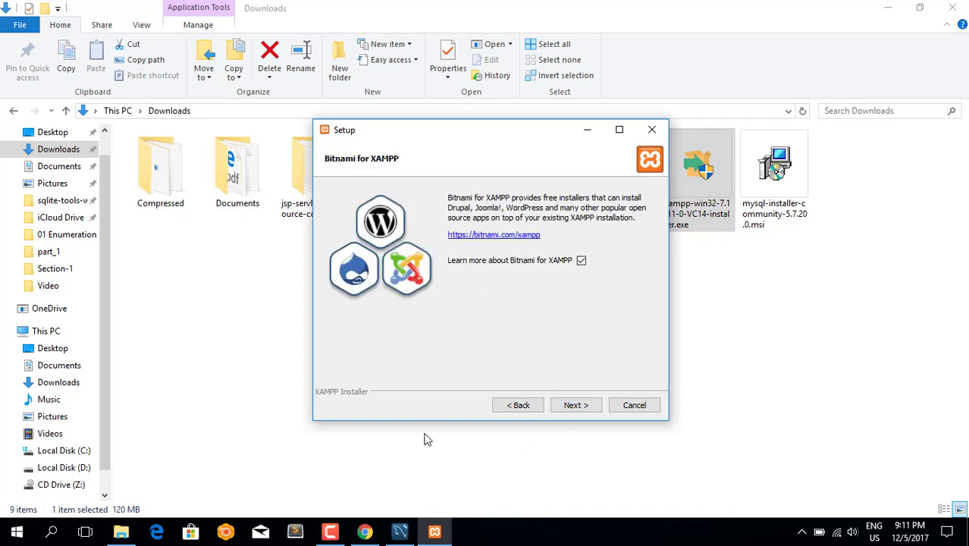
left_click(575, 409)
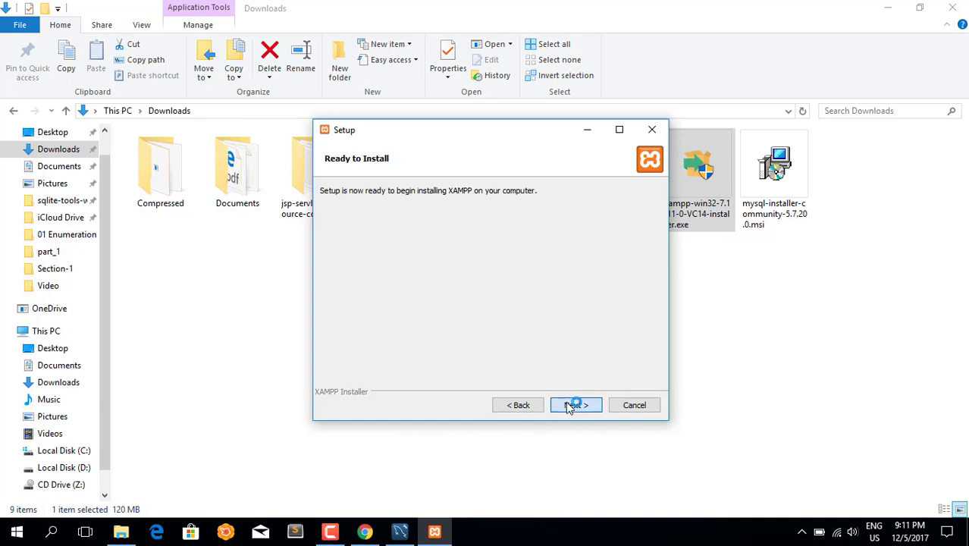
left_click(573, 405)
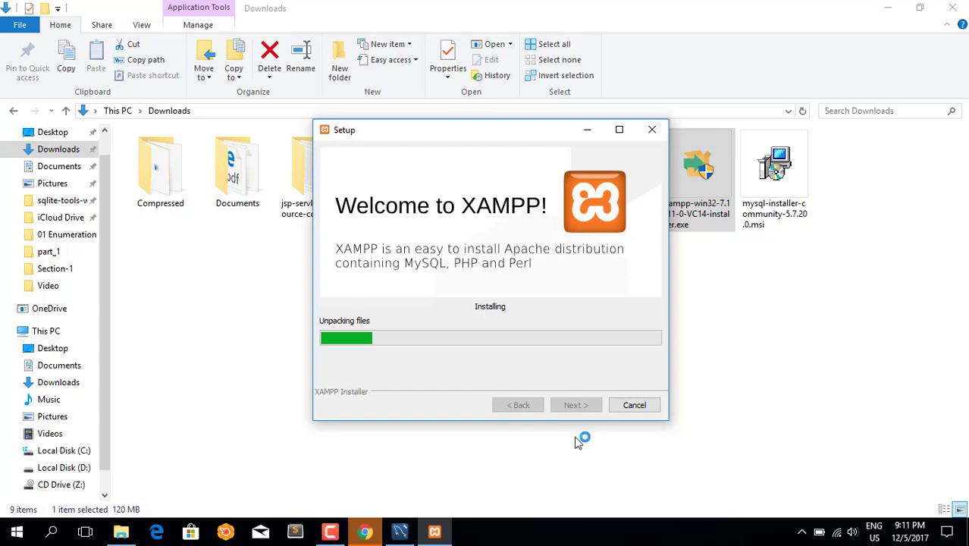
Open the MySQL folder under C:\Program Files in File Explorer while XAMPP is installing.
left_click(186, 296)
left_click(436, 534)
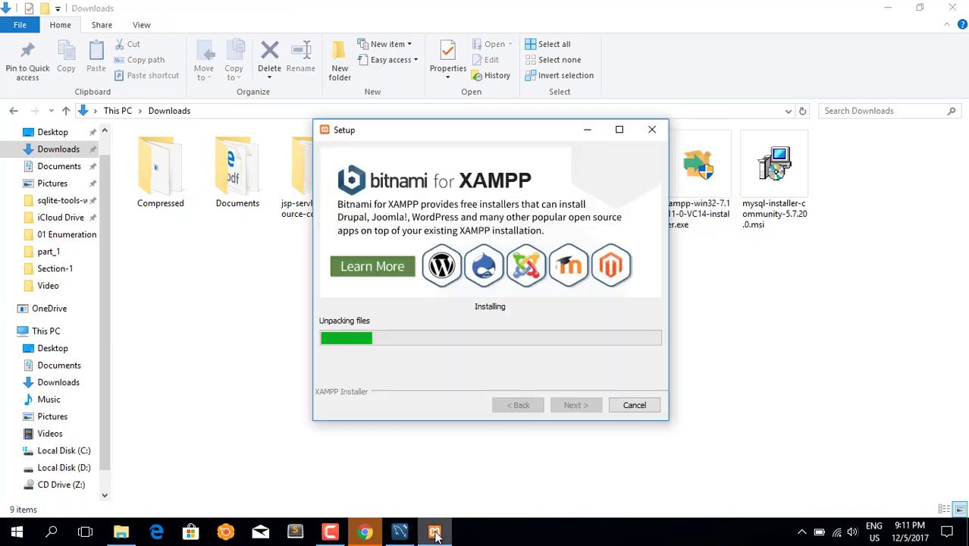
left_click(227, 329)
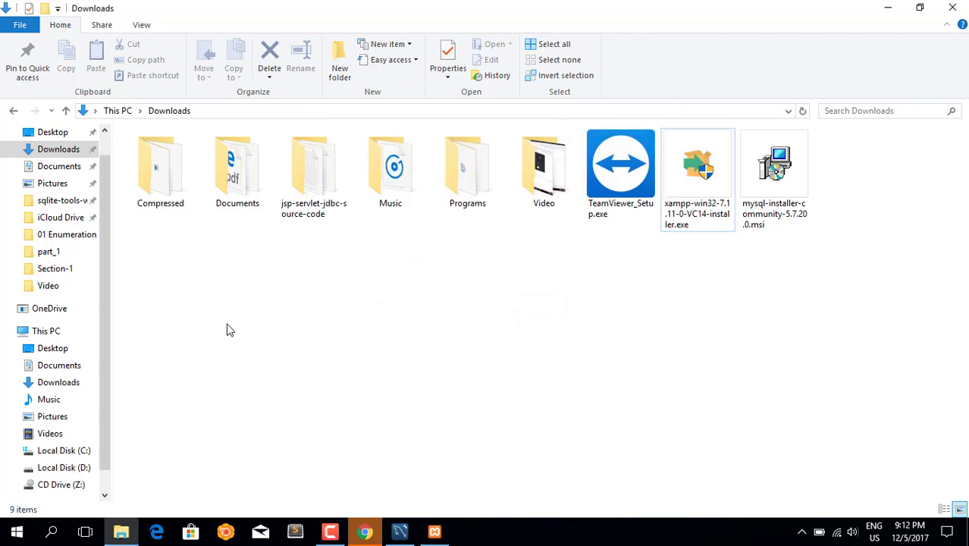
left_click(29, 330)
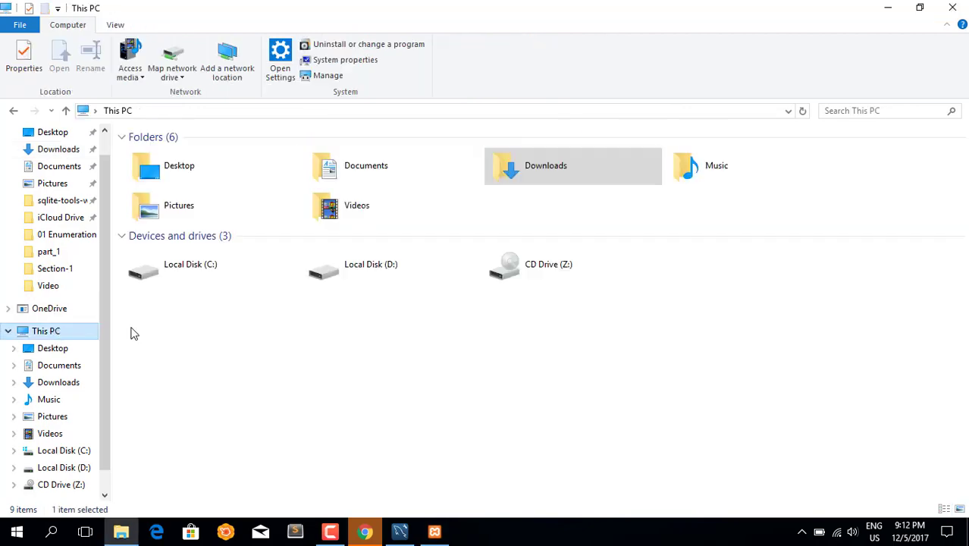
double_click(270, 262)
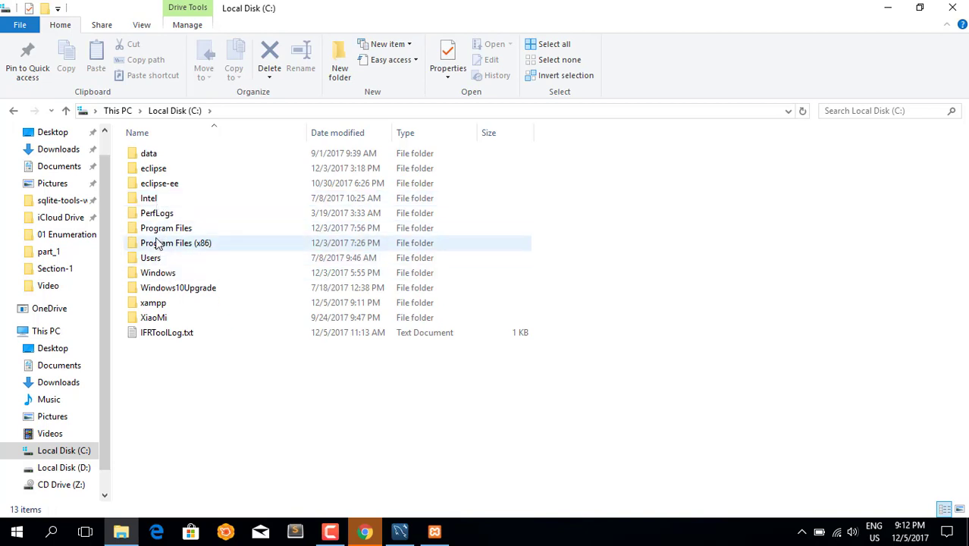
double_click(157, 230)
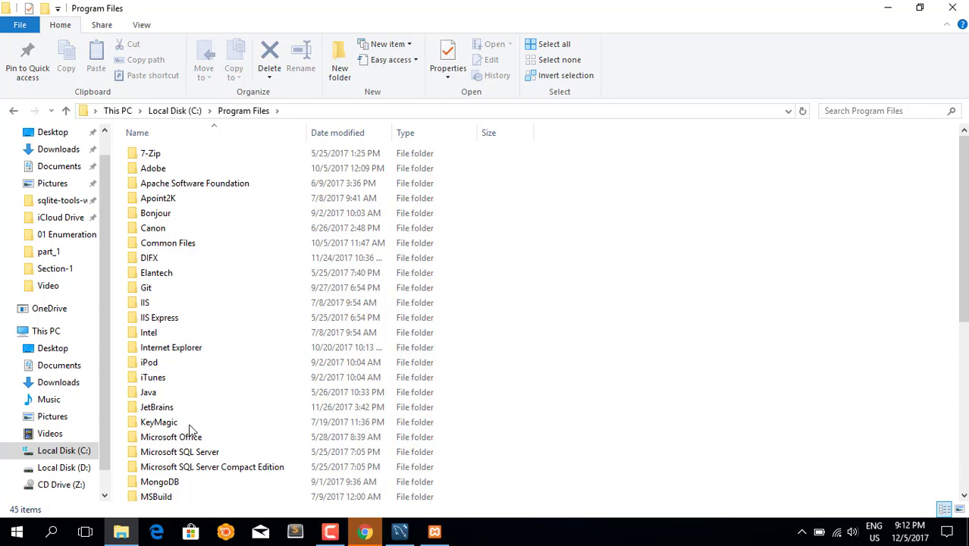
scroll(189, 429, "down", 3)
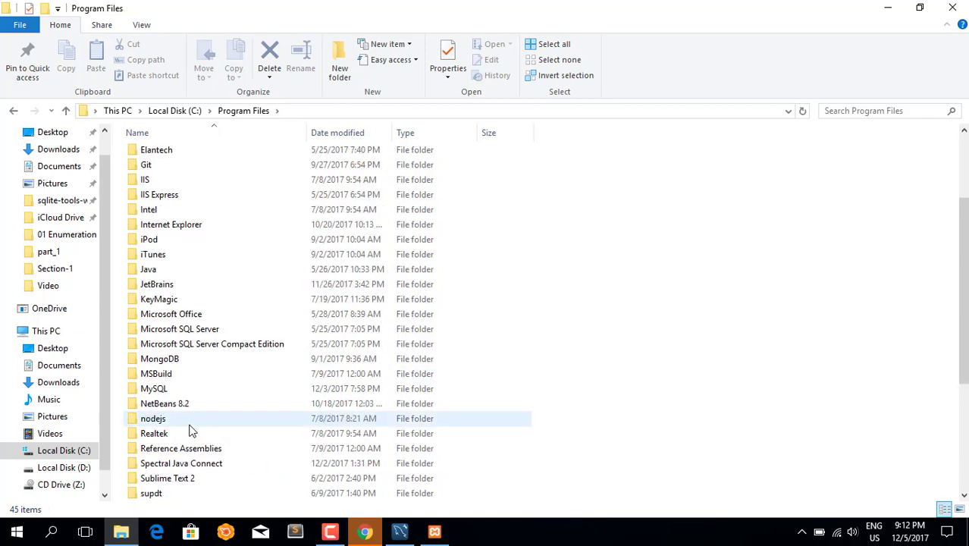
double_click(170, 389)
Examine the installed MySQL component folders, including the contents of MySQL Server 5.7, and return to the XAMPP installer.
left_click_drag(286, 361, 230, 154)
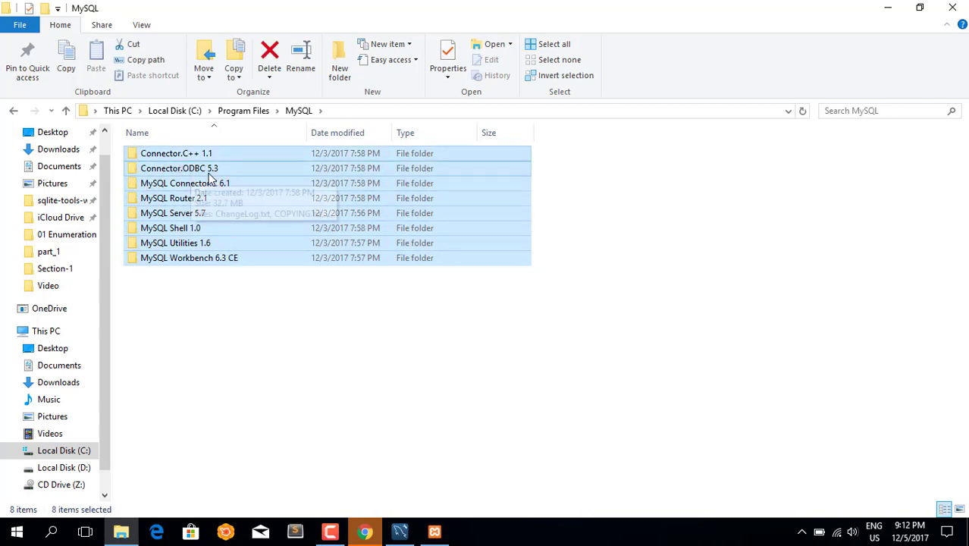
left_click(157, 186)
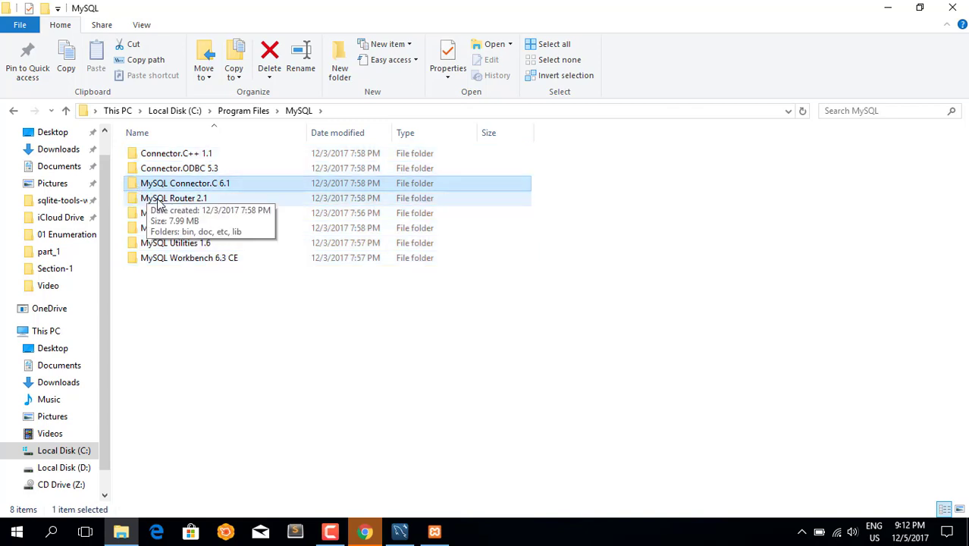
left_click(158, 200)
left_click(163, 215)
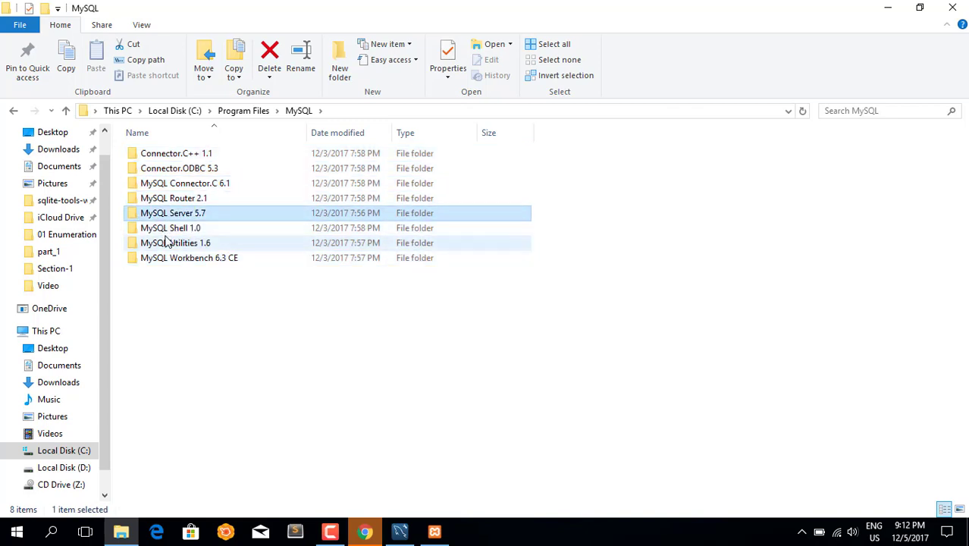
left_click(165, 230)
left_click(172, 259)
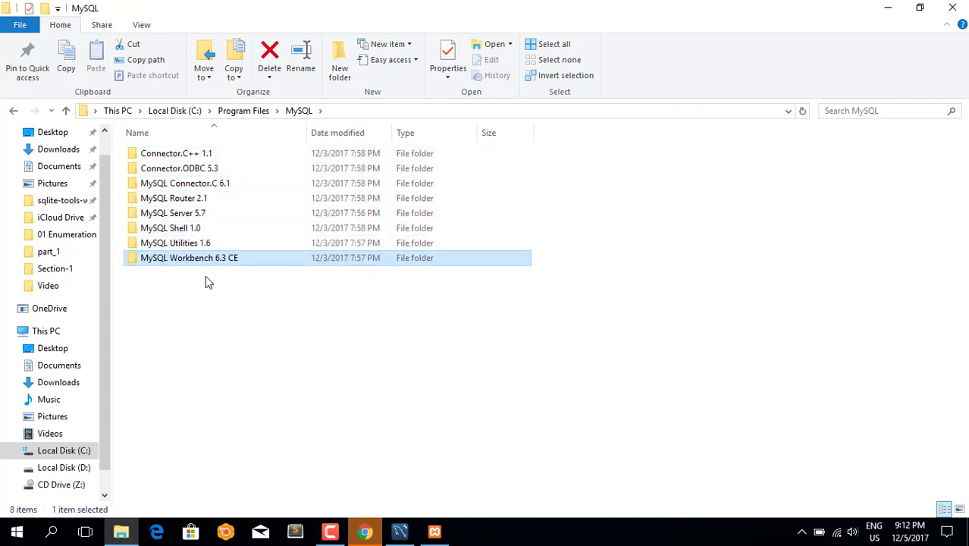
double_click(190, 216)
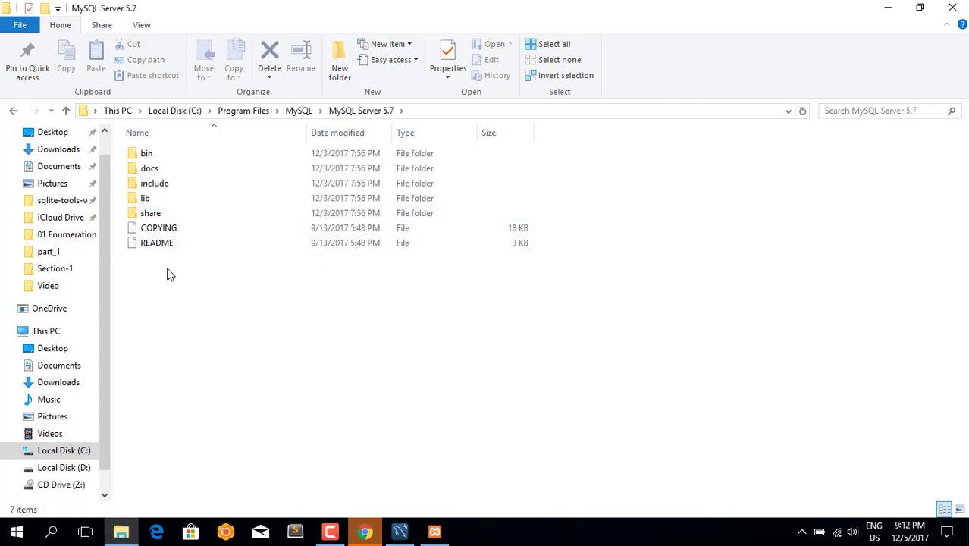
left_click(304, 111)
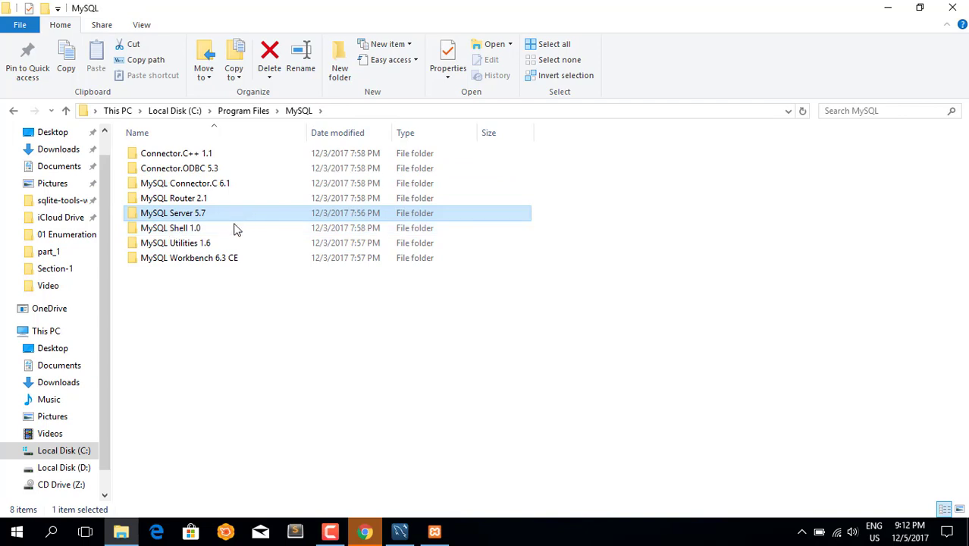
left_click(203, 262)
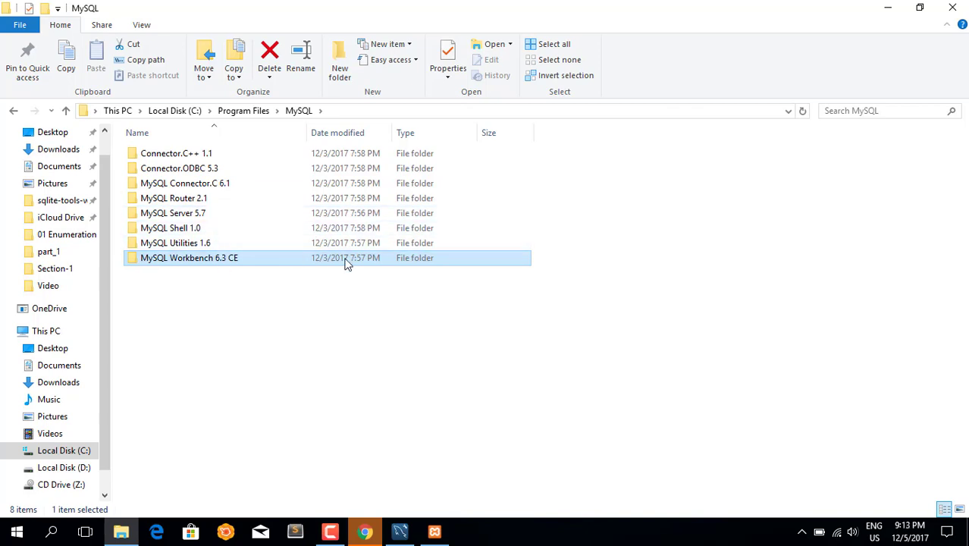
left_click(434, 531)
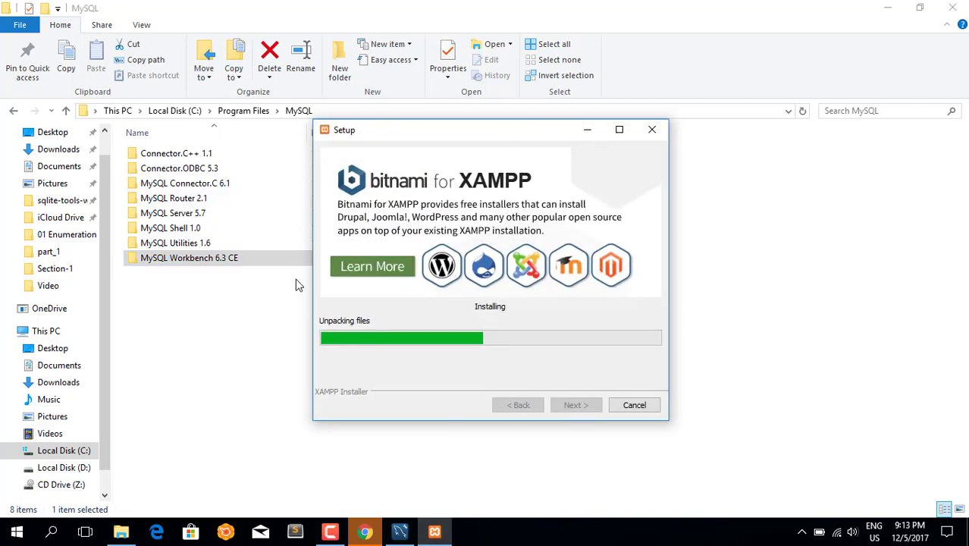
Locate mysql.exe in the bin folder of MySQL Server 5.7, go back to the MySQL folder, and return to the XAMPP installer.
left_click(276, 290)
left_click(184, 215)
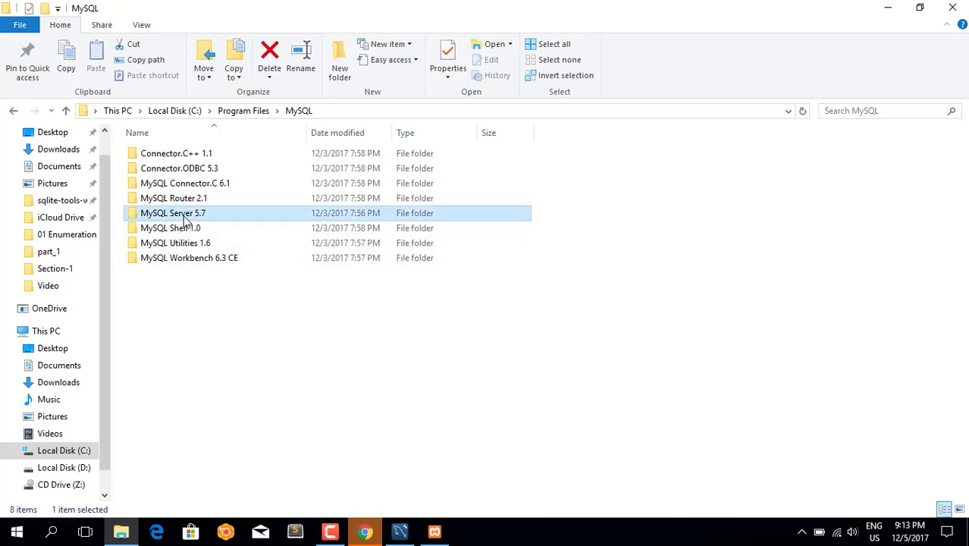
double_click(184, 215)
double_click(179, 158)
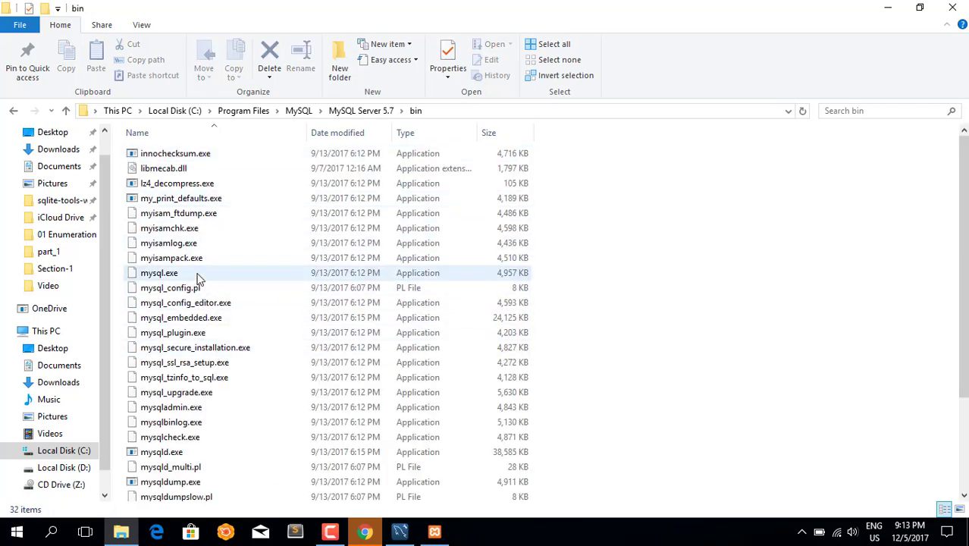
left_click(186, 276)
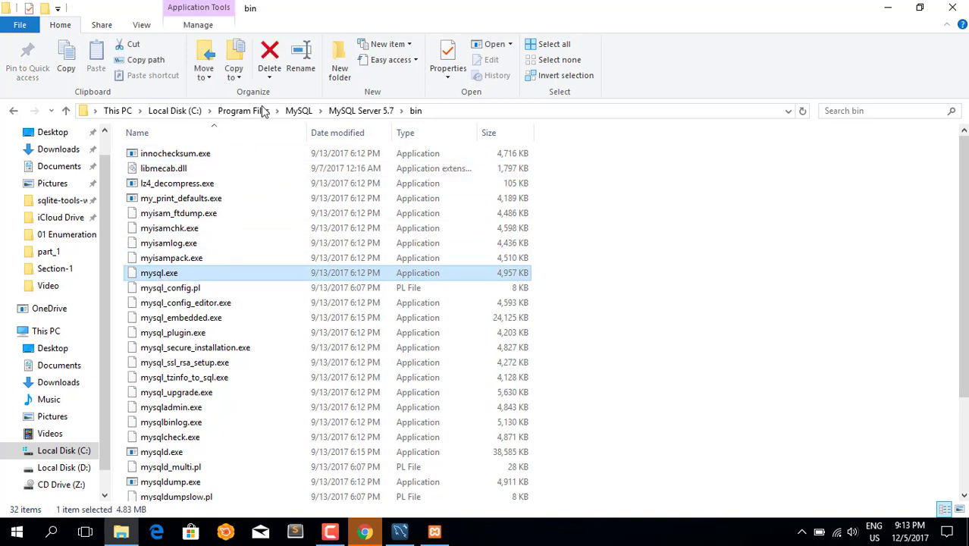
left_click(298, 112)
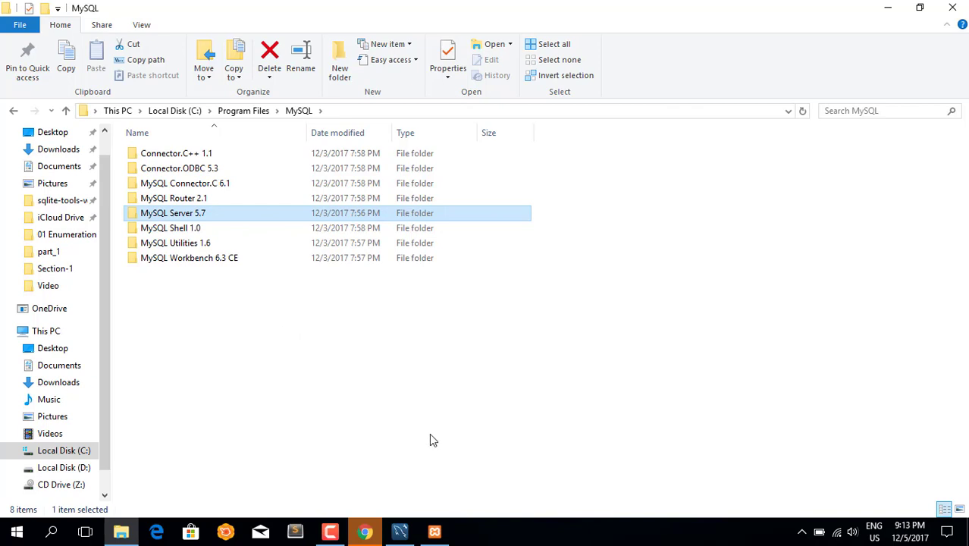
left_click(435, 533)
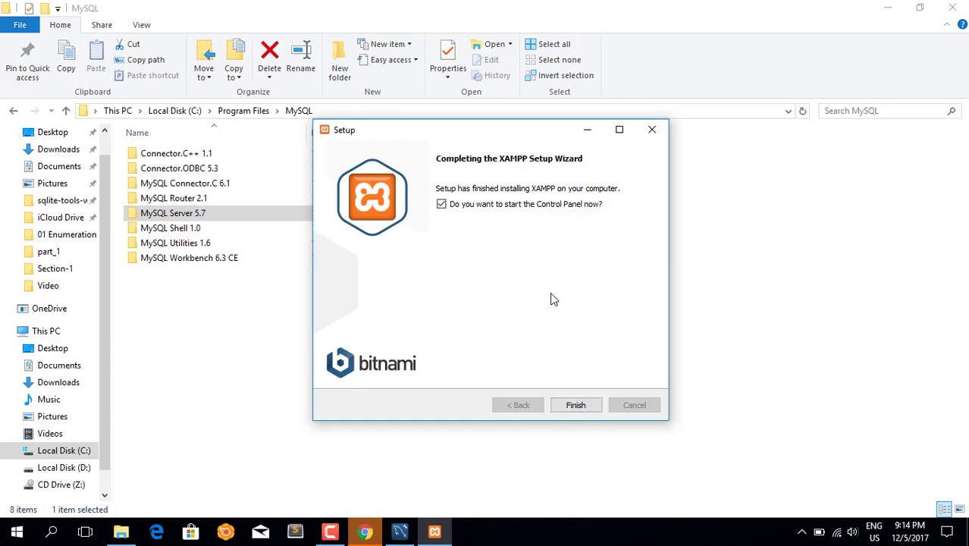
Finish the XAMPP setup with the Control Panel set to start, save English as its language, and minimize the Control Panel.
left_click(573, 405)
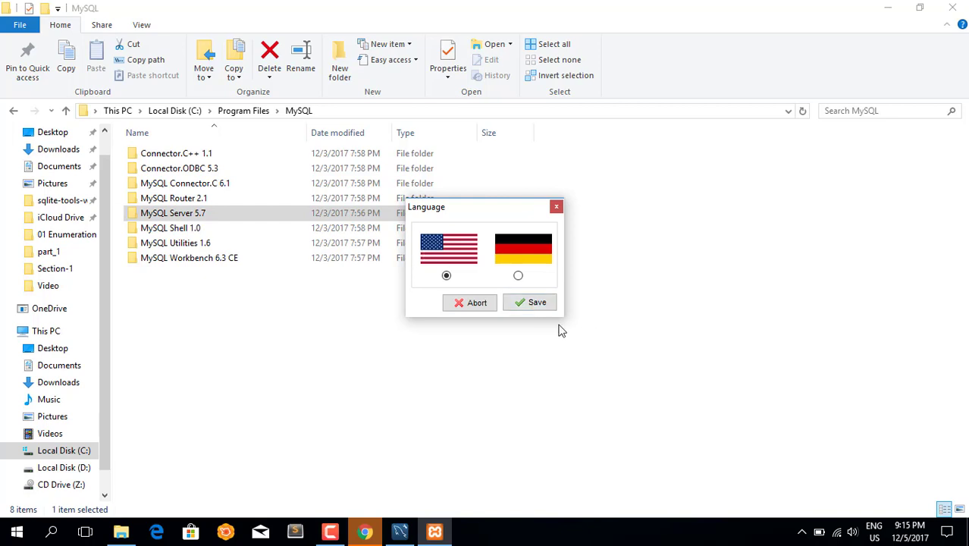
left_click(535, 305)
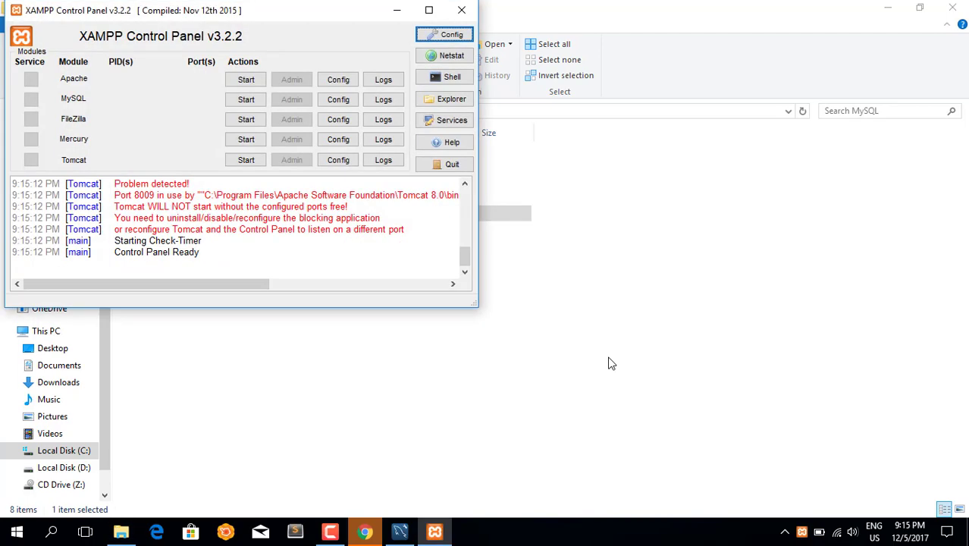
left_click(397, 10)
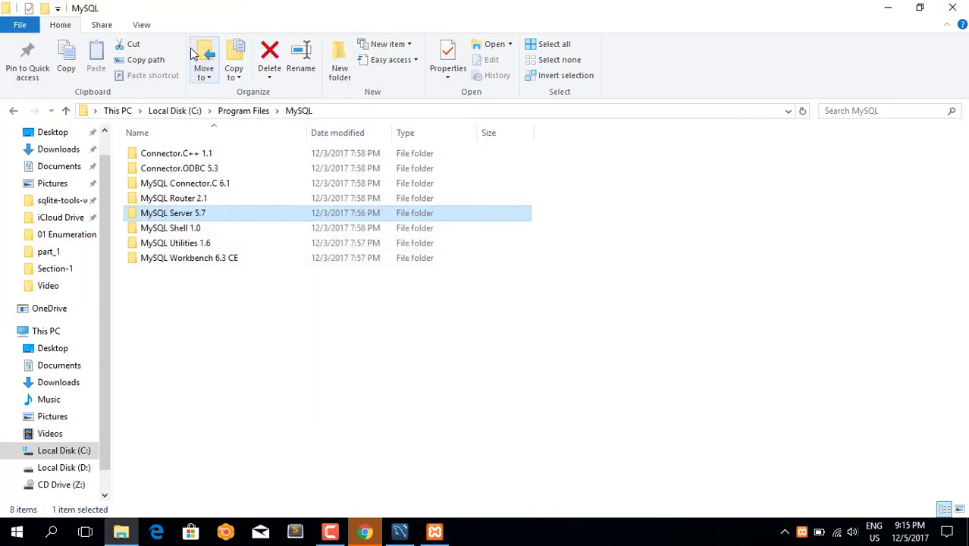
Reopen the MySQL folder from Program Files and snap its File Explorer window to the left half of the desktop.
left_click(232, 111)
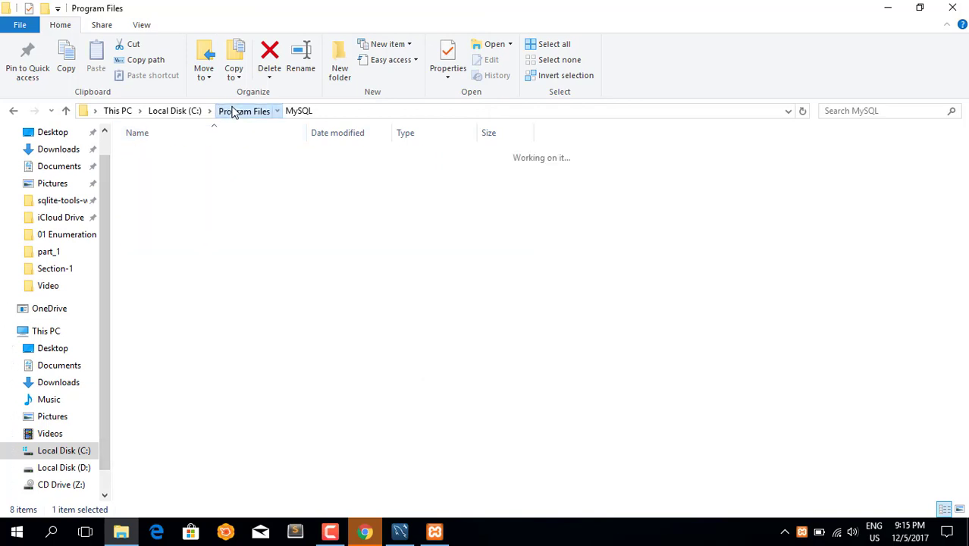
double_click(149, 497)
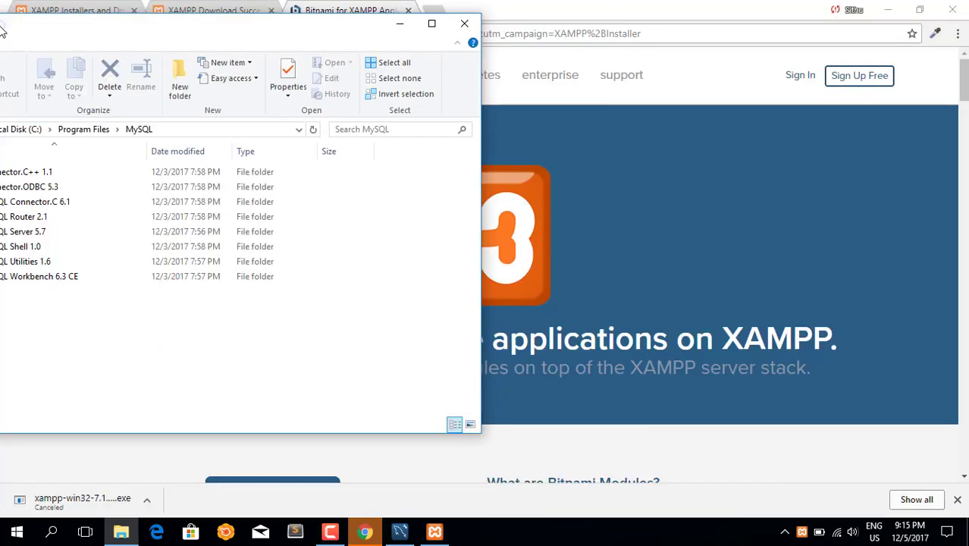
left_click_drag(169, 13, 1, 30)
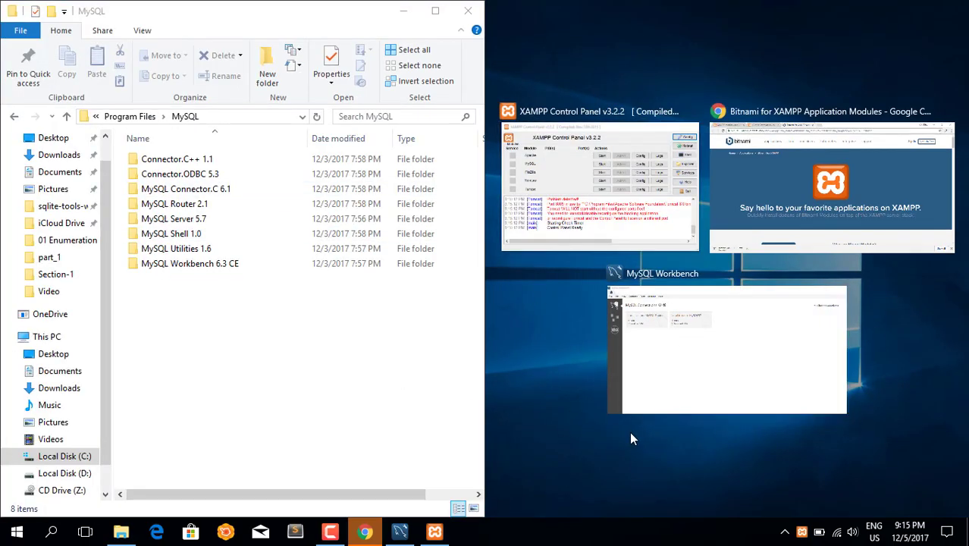
left_click(121, 534)
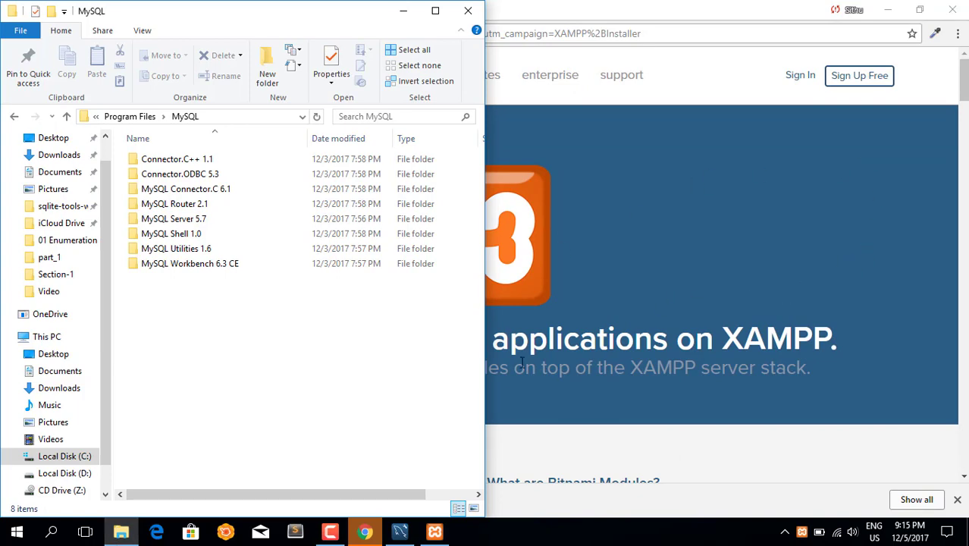
left_click(121, 533)
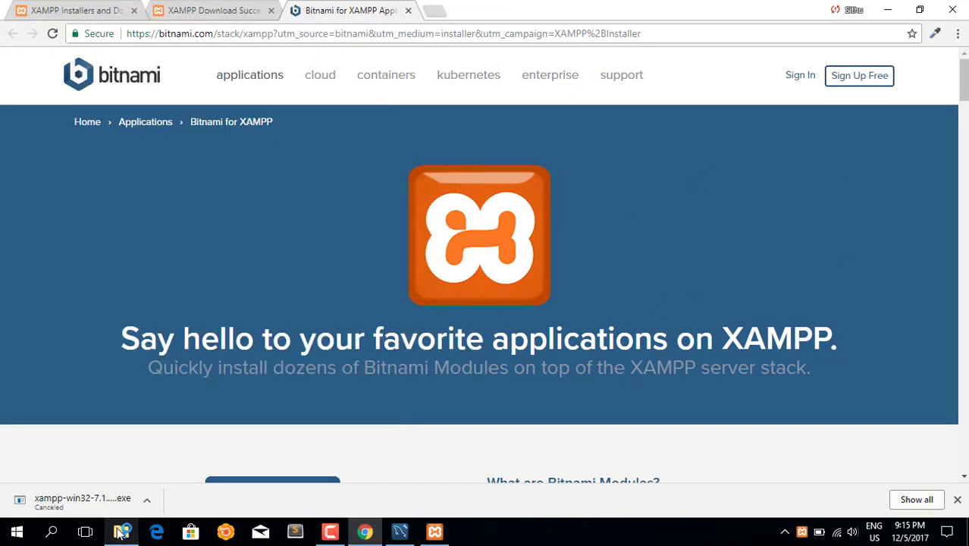
left_click(121, 533)
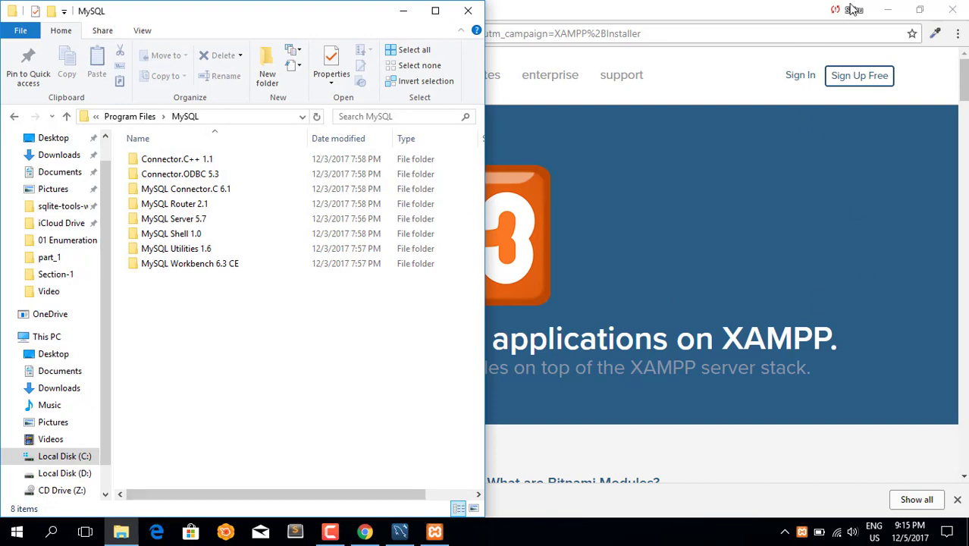
Clear the desktop of the MySQL folder and browser windows, and arrange a new File Explorer window side by side with the MySQL folder.
left_click(402, 12)
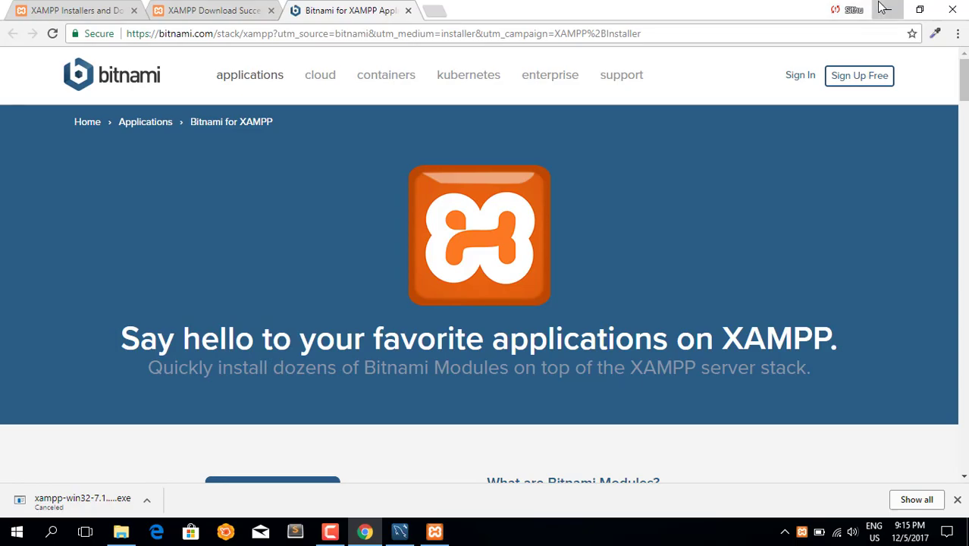
left_click(884, 9)
key("super+e")
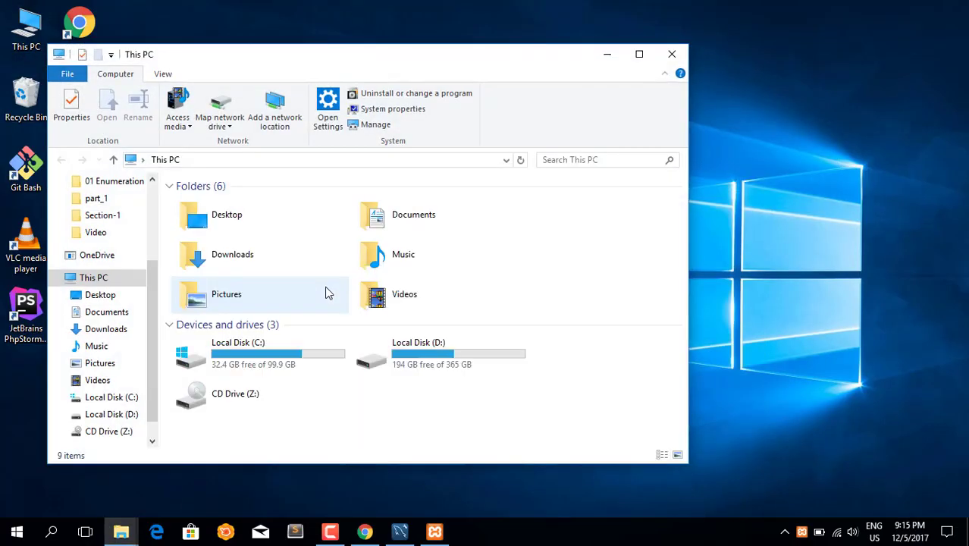
left_click_drag(417, 66, 961, 8)
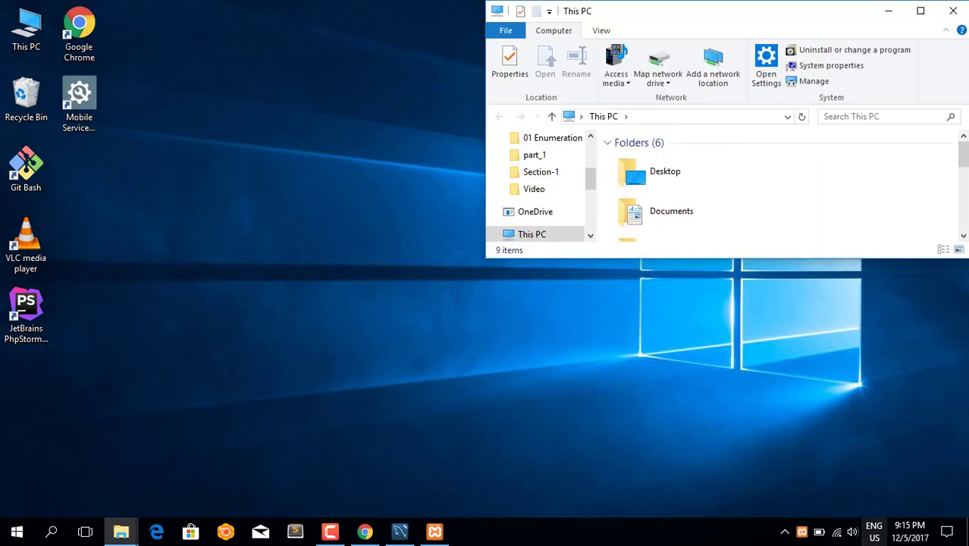
left_click_drag(818, 18, 967, 69)
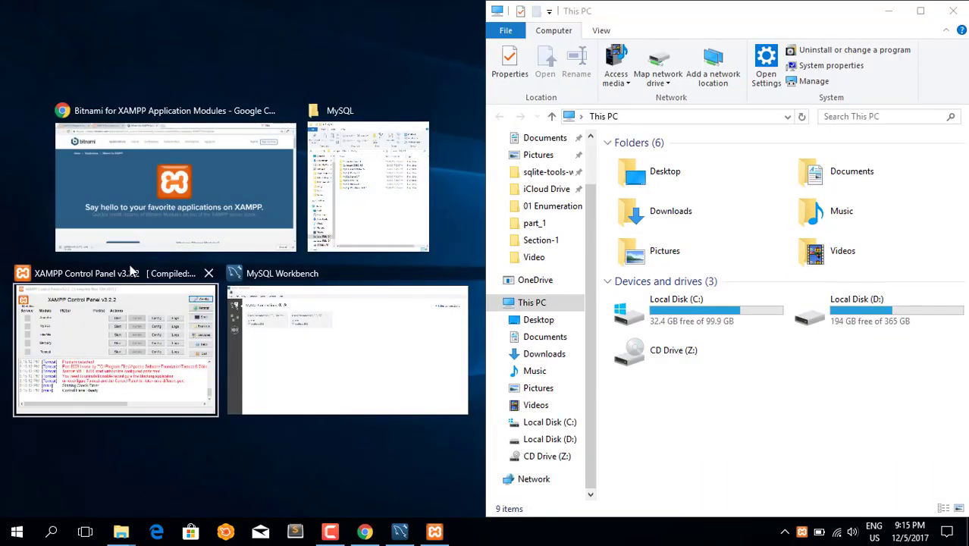
left_click(347, 188)
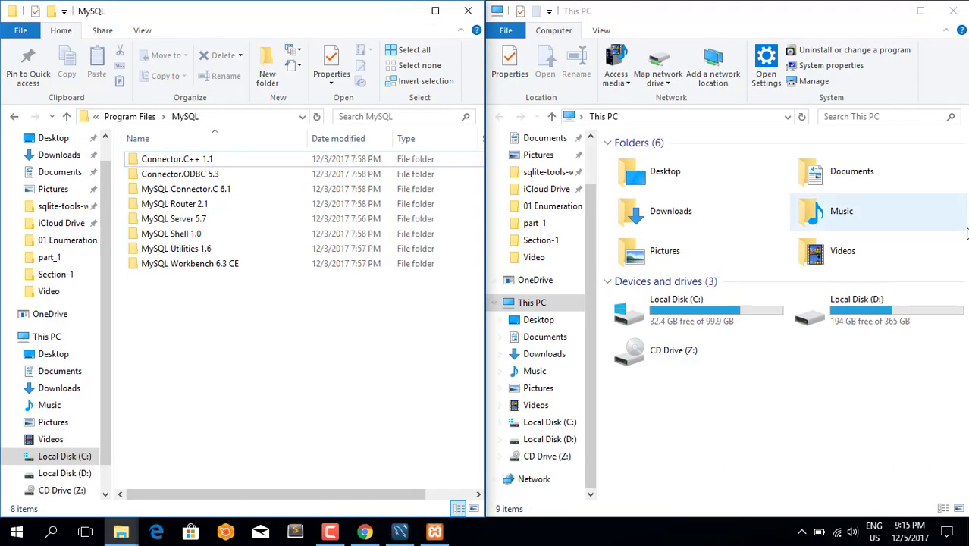
Open C:\xampp\mysql in the second File Explorer window.
left_click(712, 322)
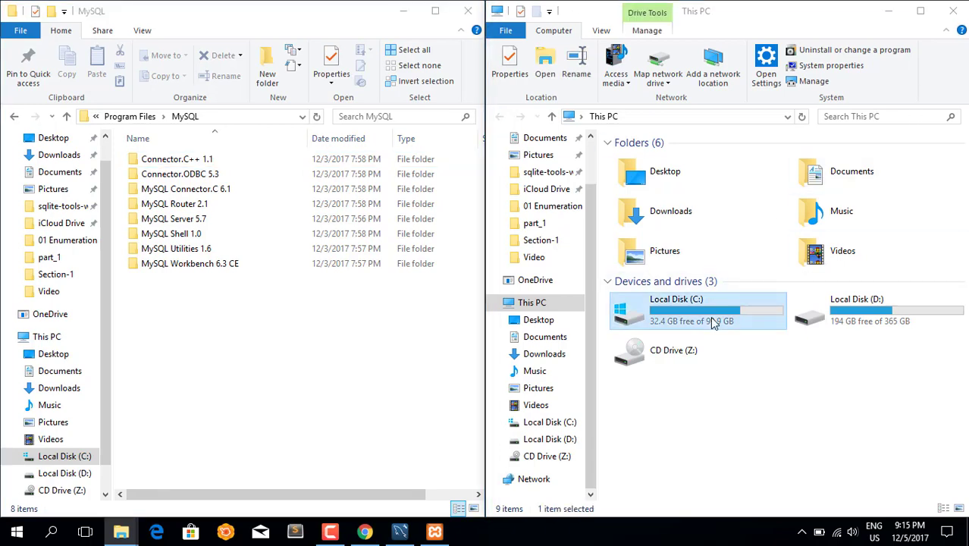
double_click(713, 322)
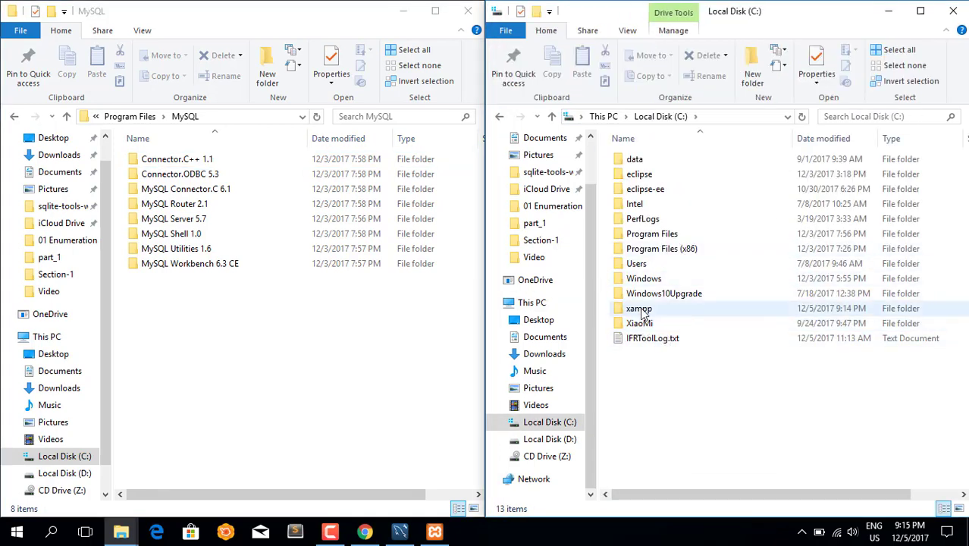
double_click(640, 310)
scroll(689, 243, "down", 2)
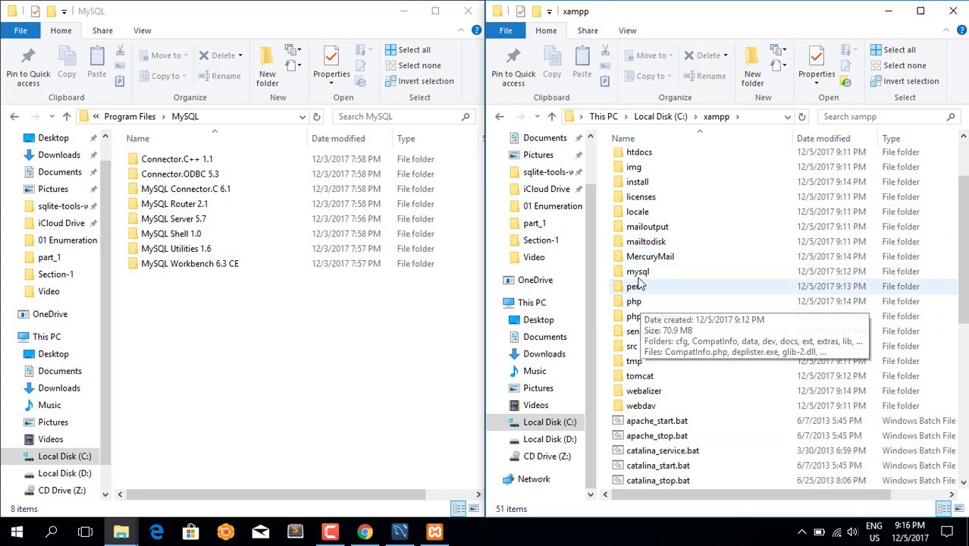
left_click(632, 275)
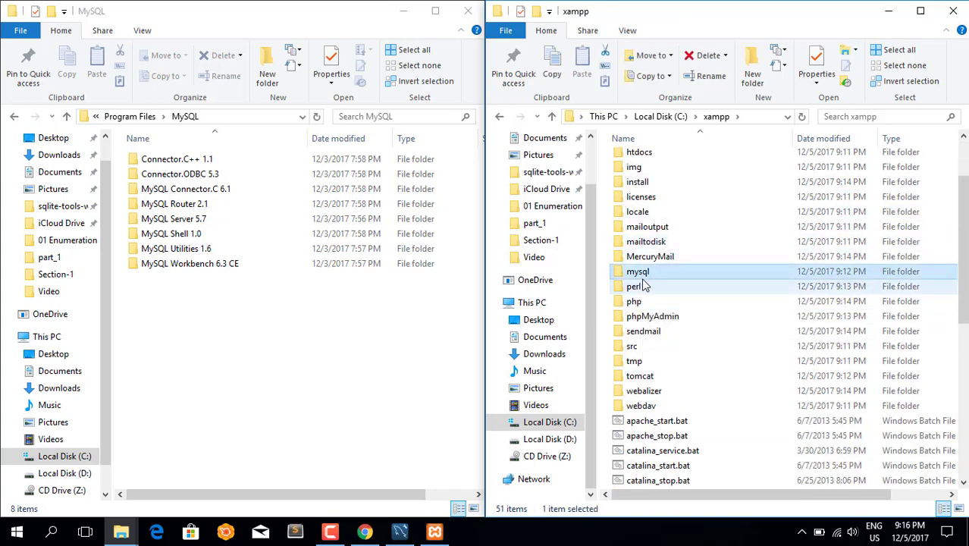
double_click(639, 279)
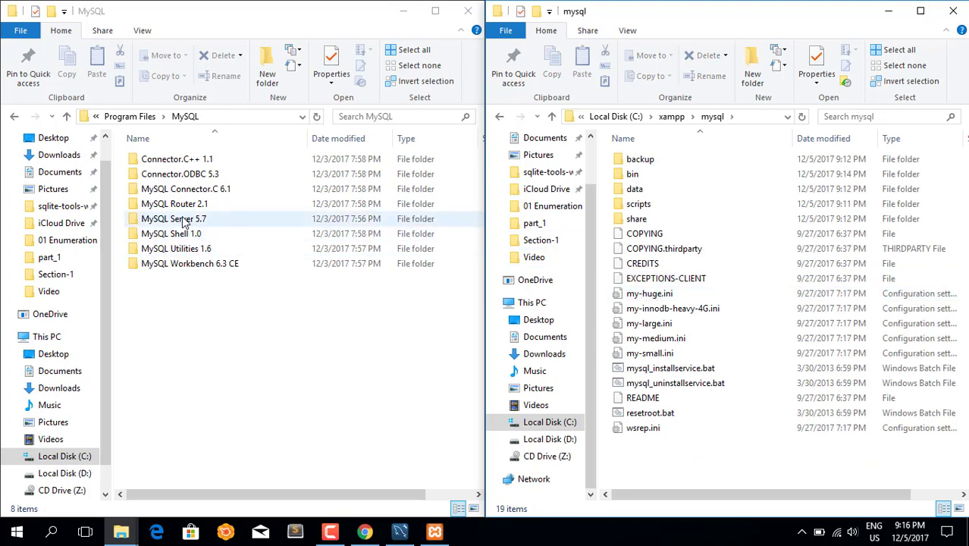
Open MySQL Server 5.7 in the first File Explorer window and compare its subfolders with XAMPP's mysql folder.
double_click(170, 219)
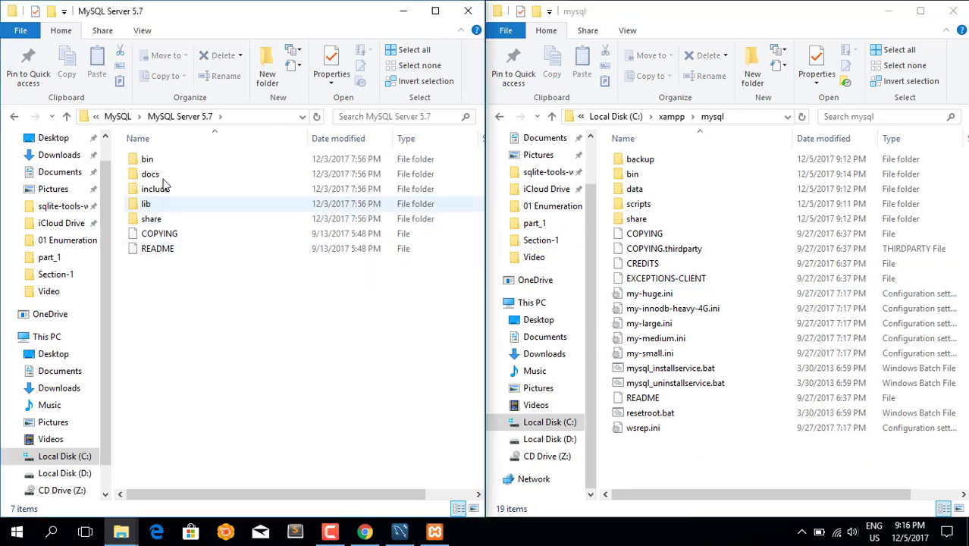
left_click(151, 161)
left_click(159, 190)
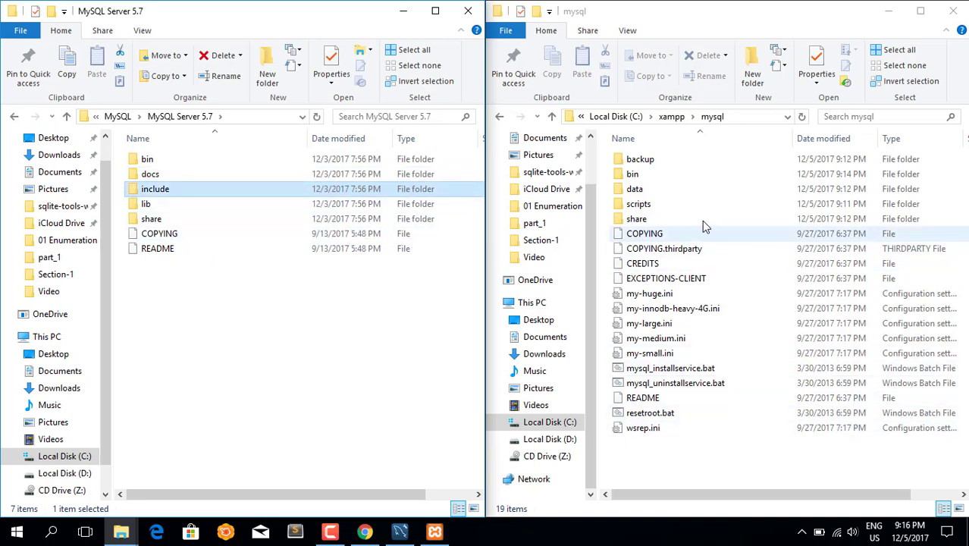
Compare the phpMyAdmin folder in C:\xampp with the MySQL Workbench 6.3 CE folder in the MySQL directory.
left_click(671, 116)
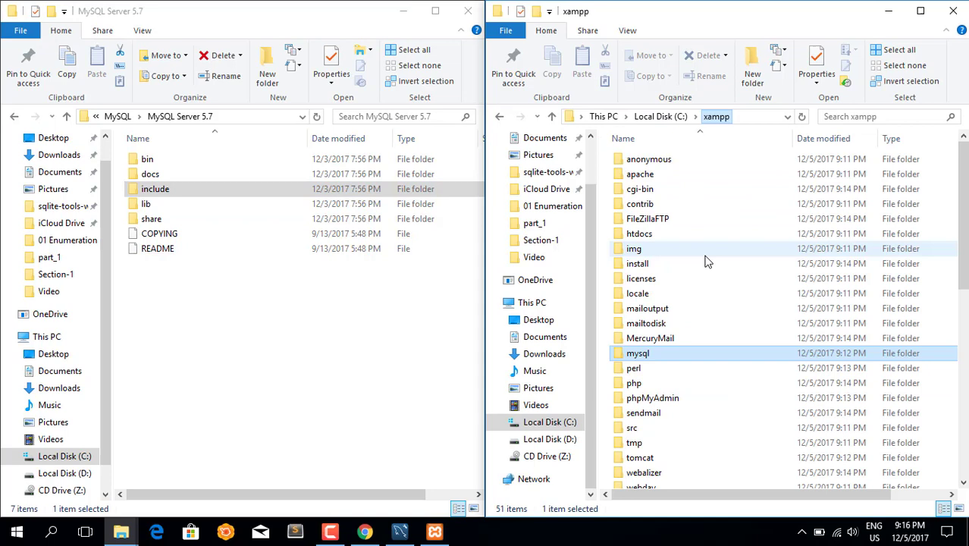
left_click(652, 399)
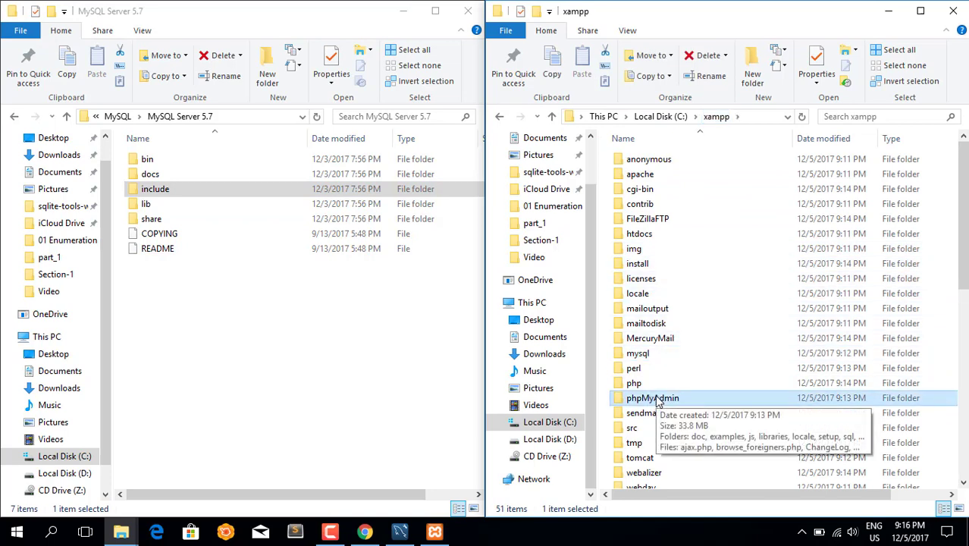
left_click(117, 116)
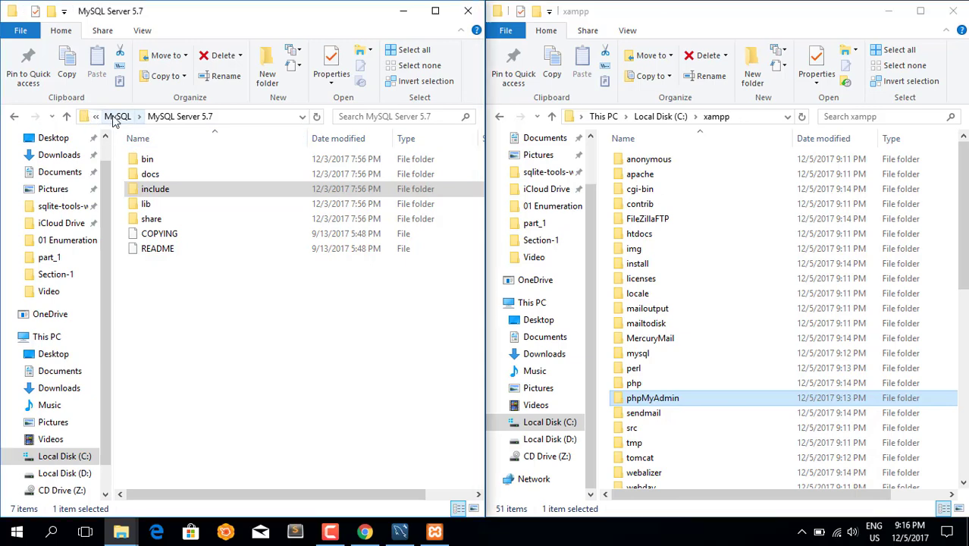
left_click(213, 266)
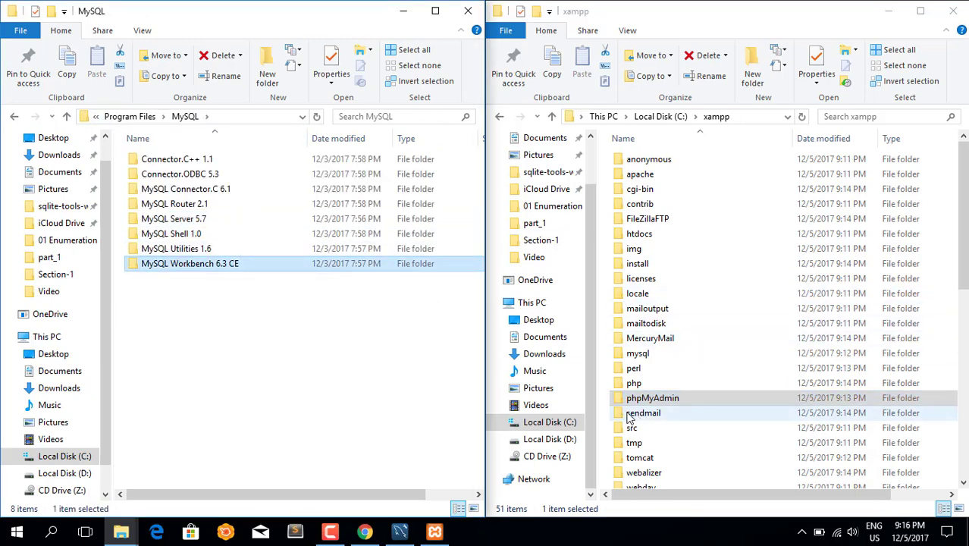
left_click(648, 401)
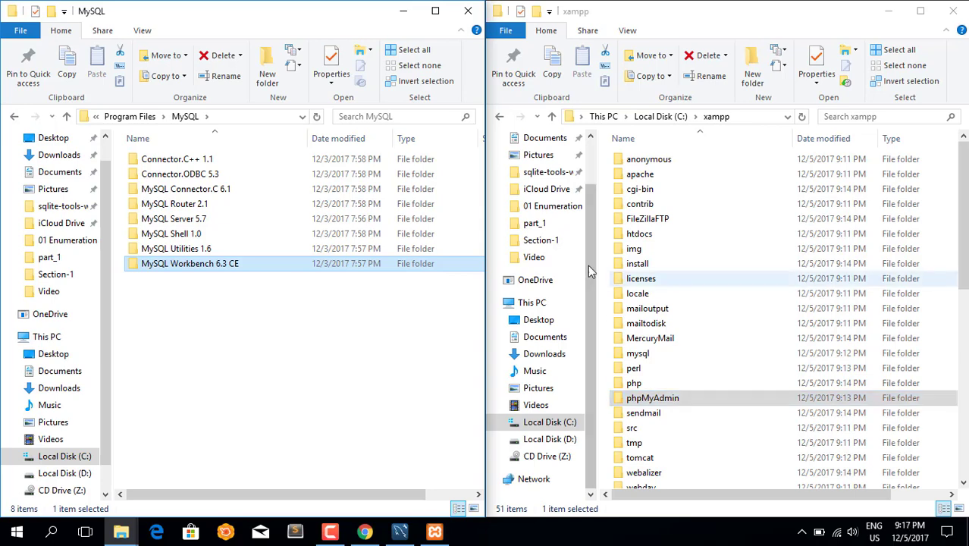
Bring the XAMPP Control Panel forward, try to start the MySQL module, and select the first line of its error message in the log.
left_click(442, 533)
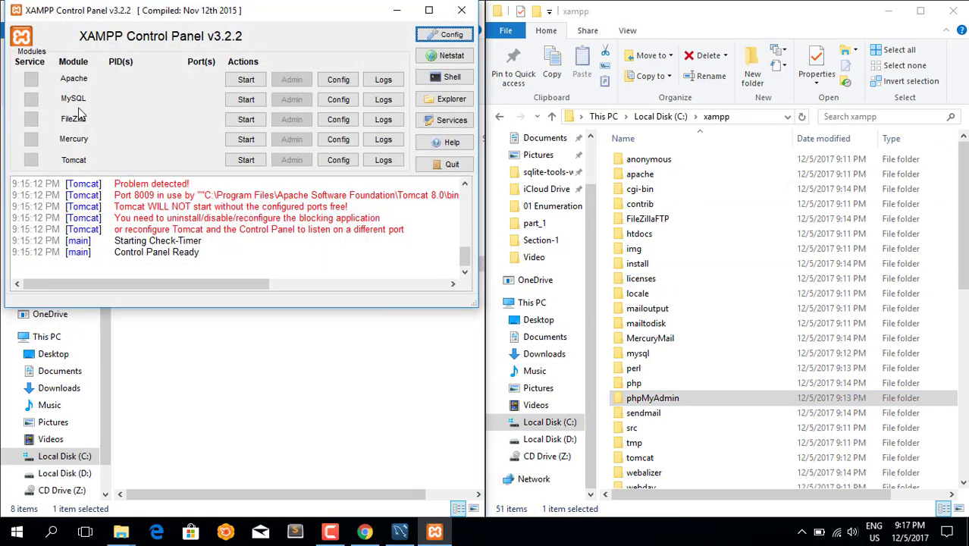
left_click_drag(135, 14, 349, 44)
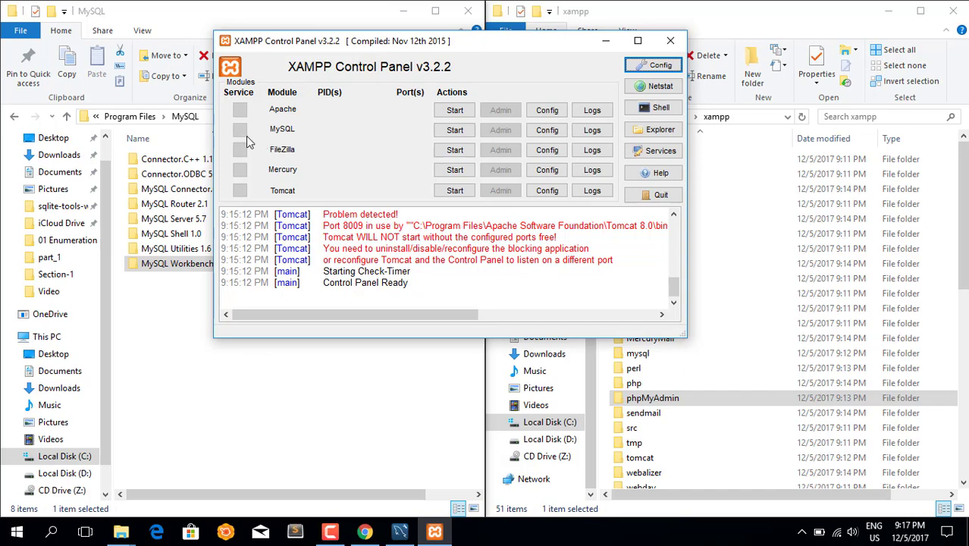
left_click(454, 131)
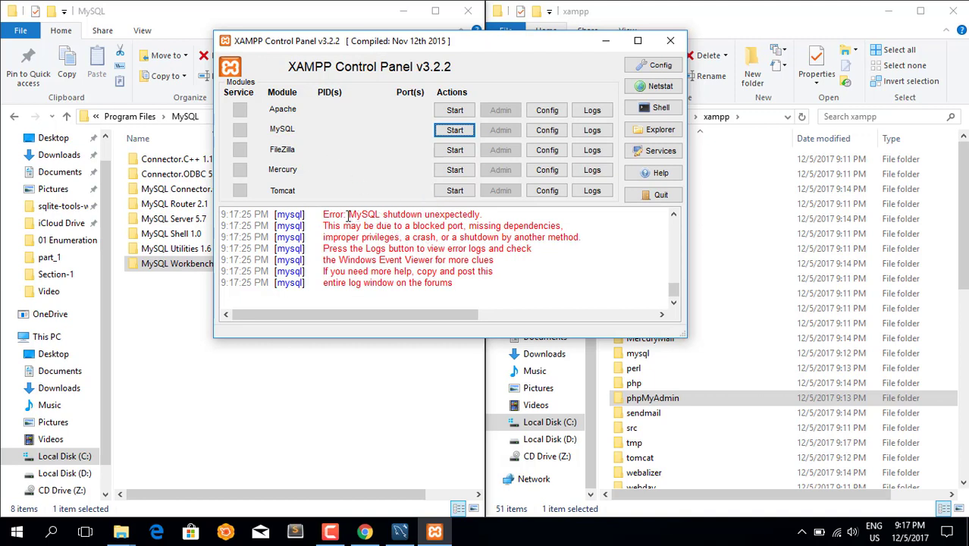
left_click_drag(346, 216, 506, 210)
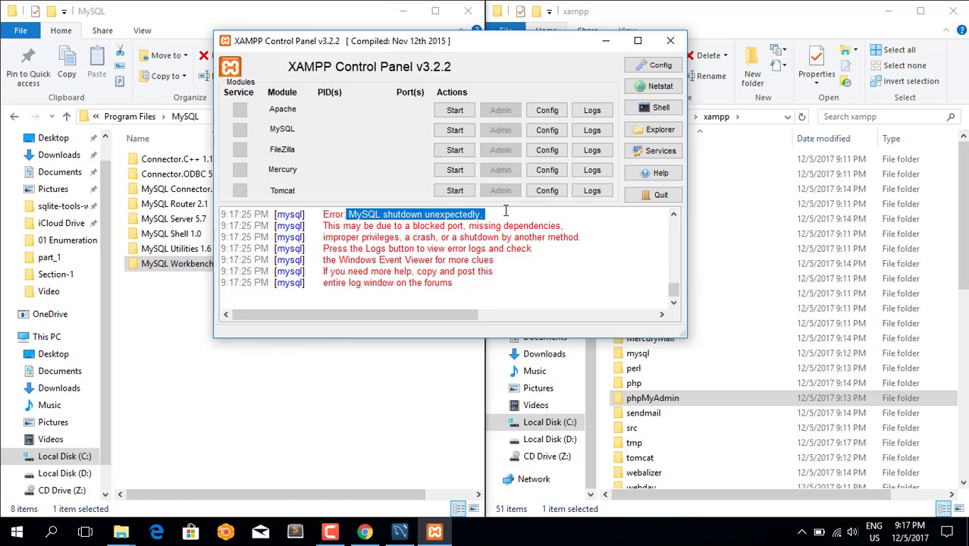
Minimize the xampp File Explorer window and check the MySQL57 service's status and available actions in MySQL Notifier.
left_click(893, 11)
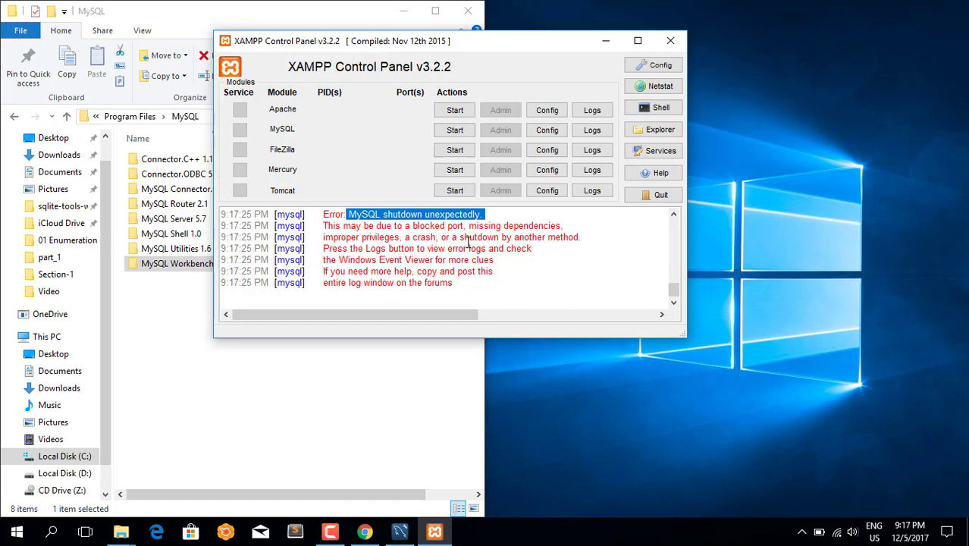
left_click(805, 530)
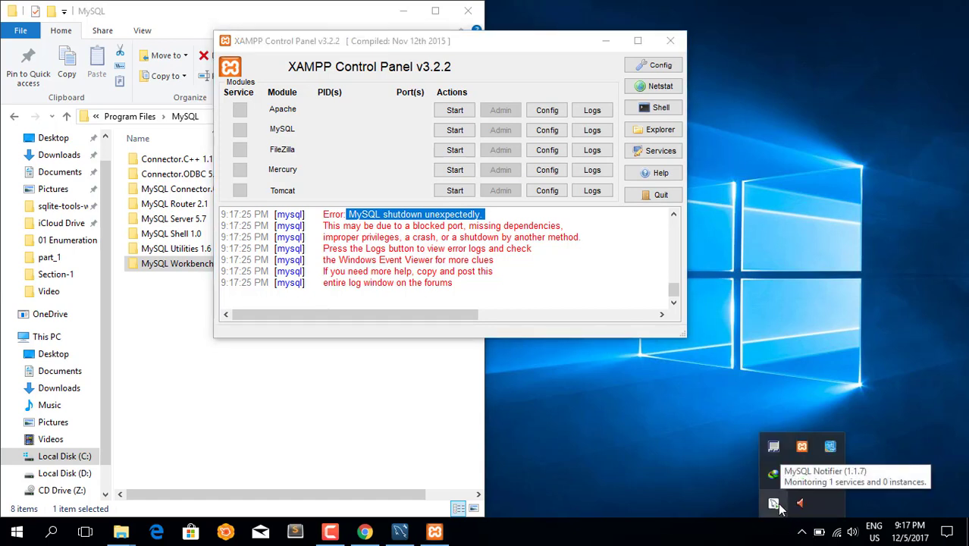
left_click(776, 504)
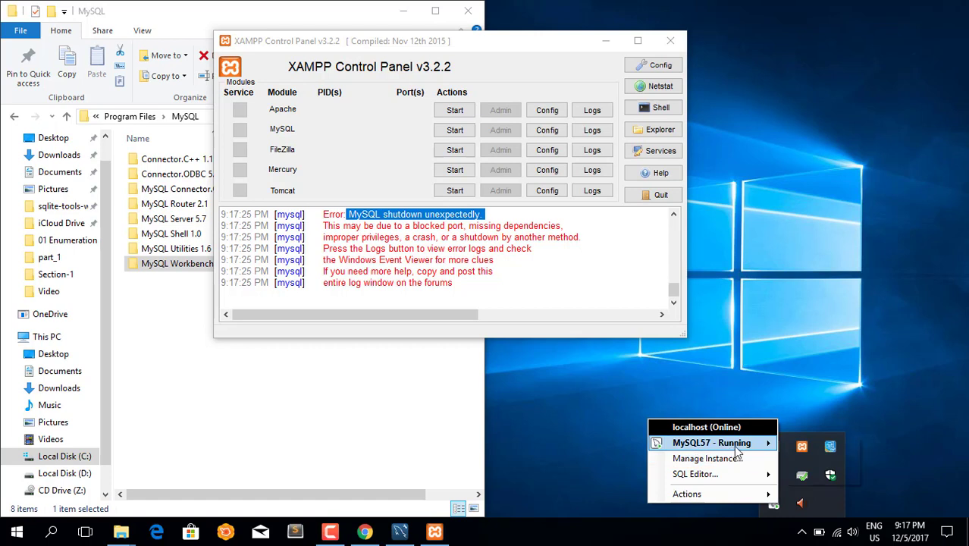
mouse_move(735, 443)
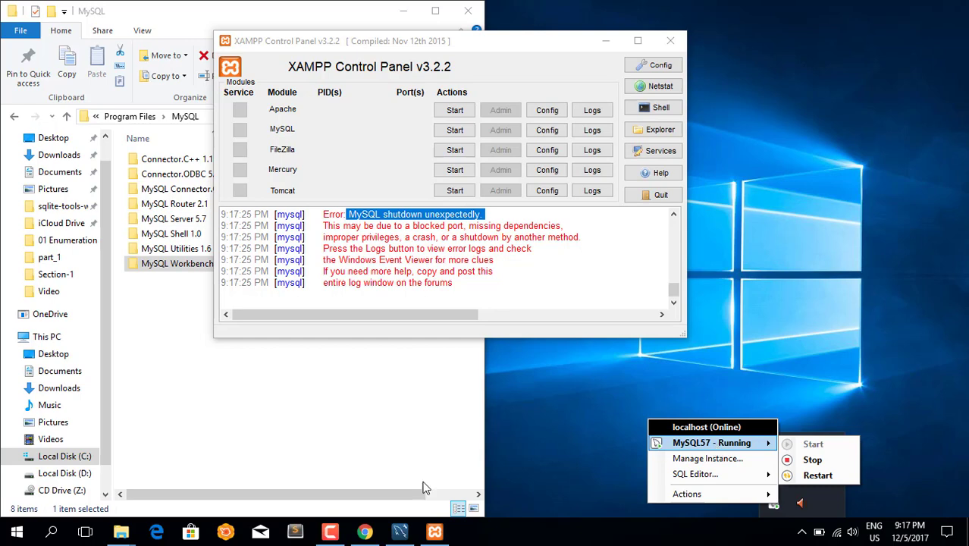
Switch to MySQL Workbench, bring up the password prompt of the Local instance MySQL57 connection, and dismiss it without connecting.
left_click(399, 531)
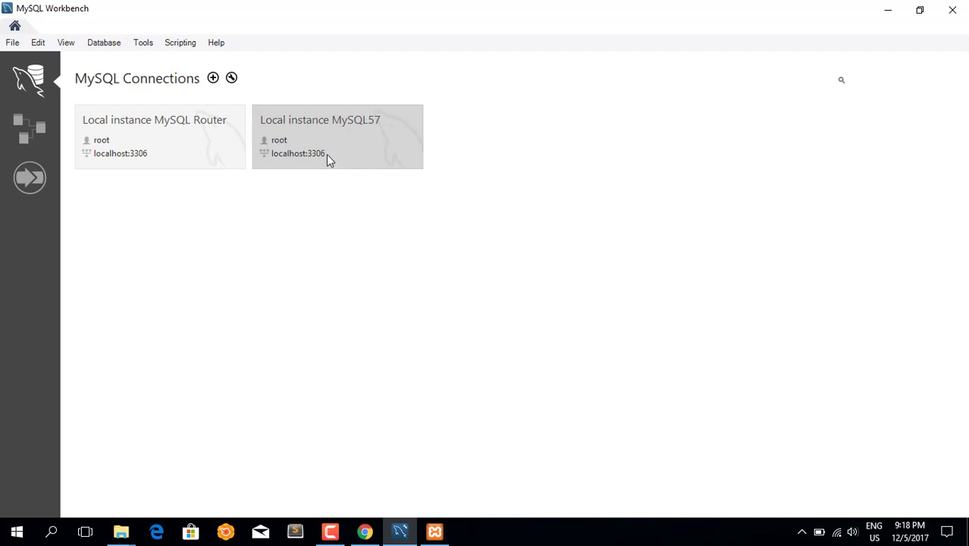
left_click(344, 130)
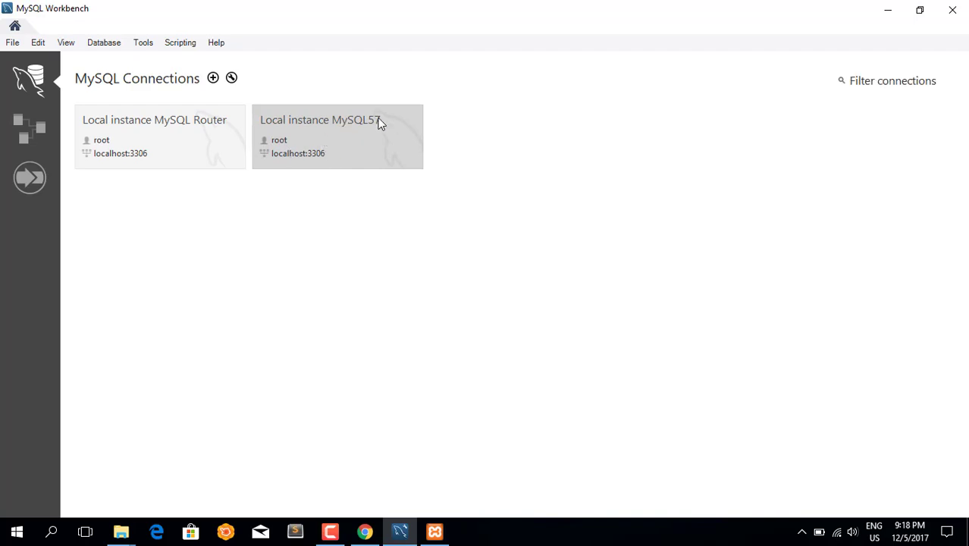
left_click(349, 124)
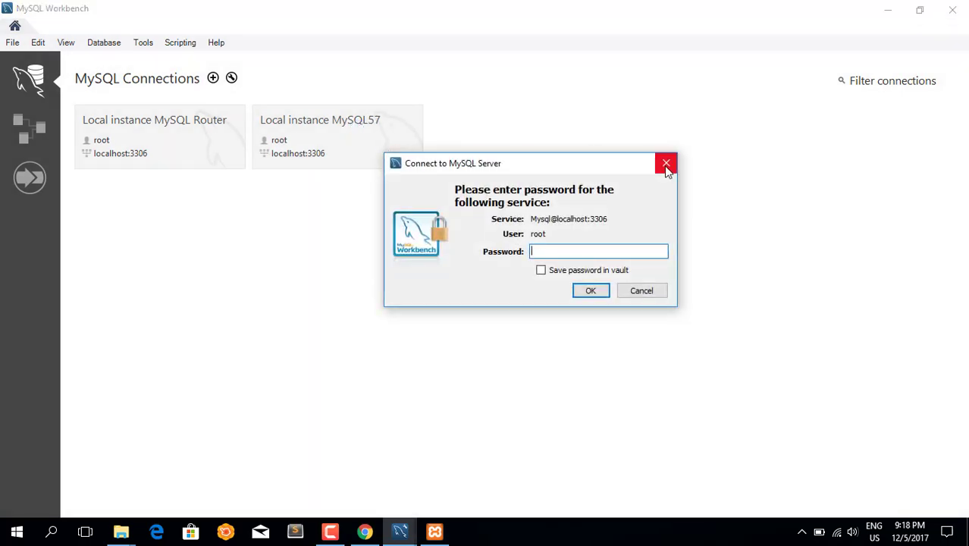
left_click(666, 165)
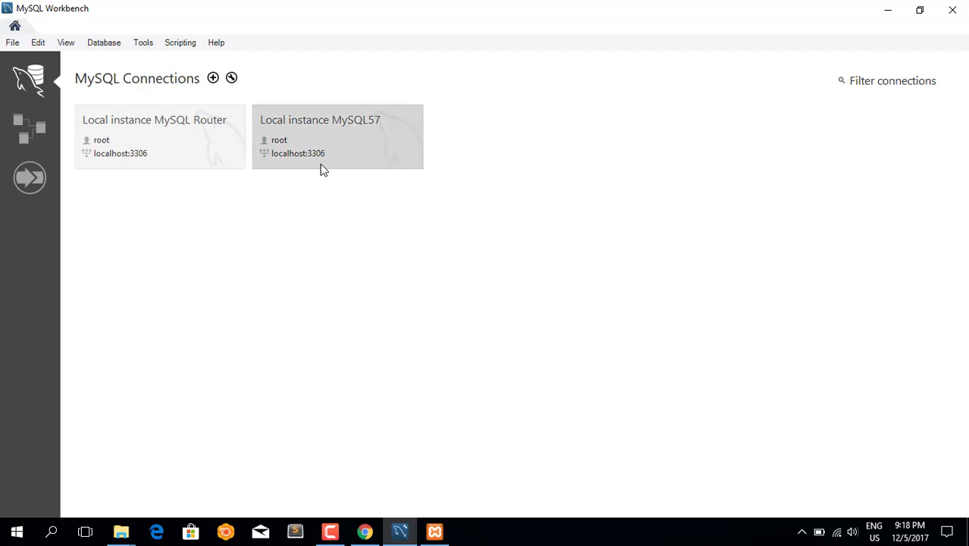
Stop the MySQL57 service through MySQL Notifier, dismiss the status notifications, and check the notifier's icon.
left_click(434, 532)
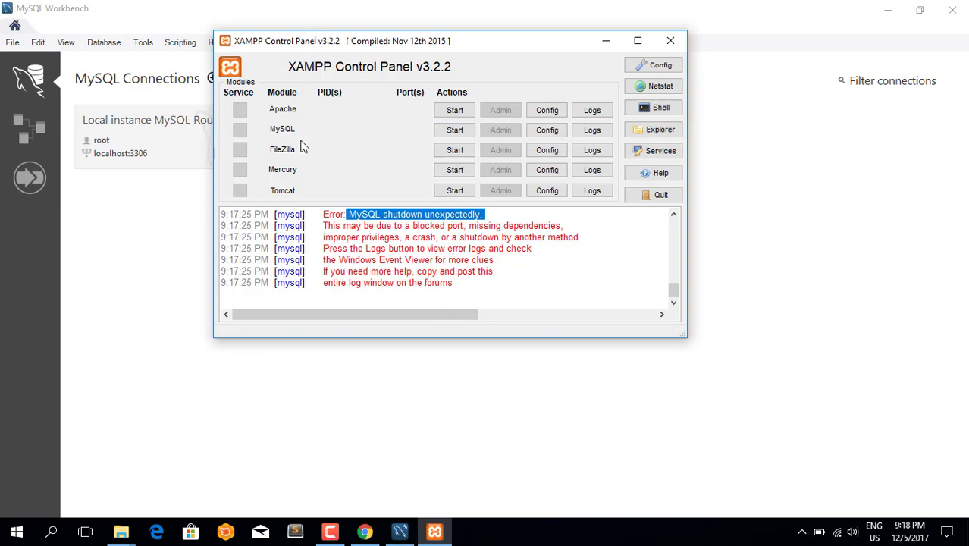
left_click(400, 530)
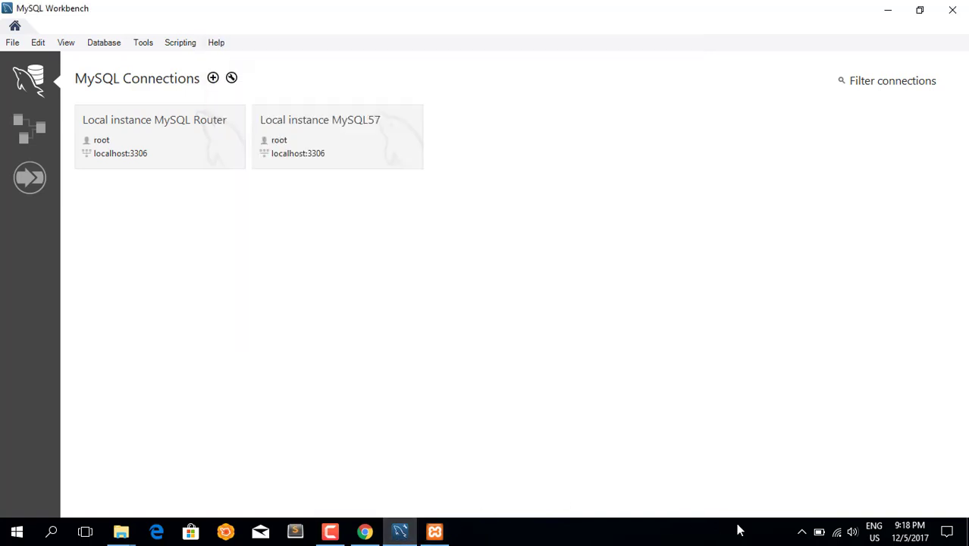
left_click(801, 532)
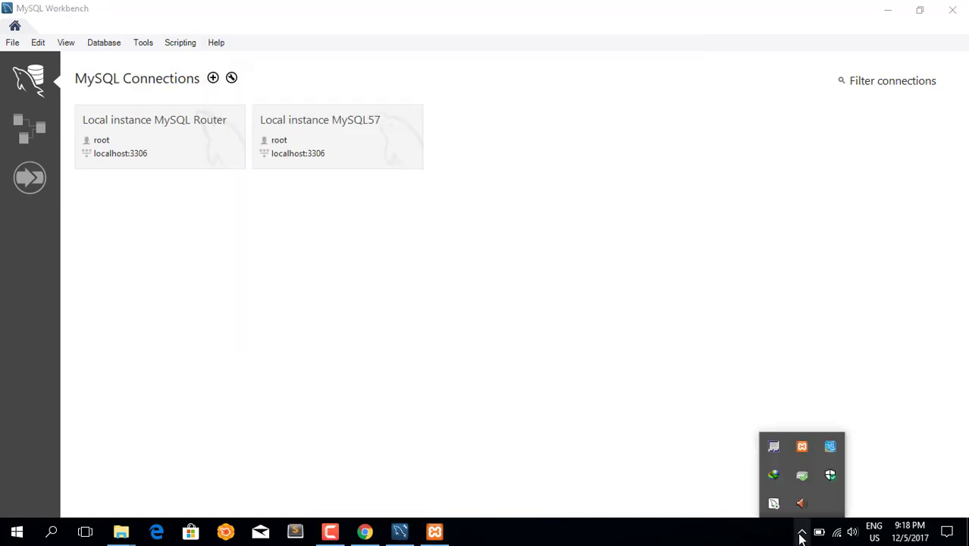
right_click(772, 505)
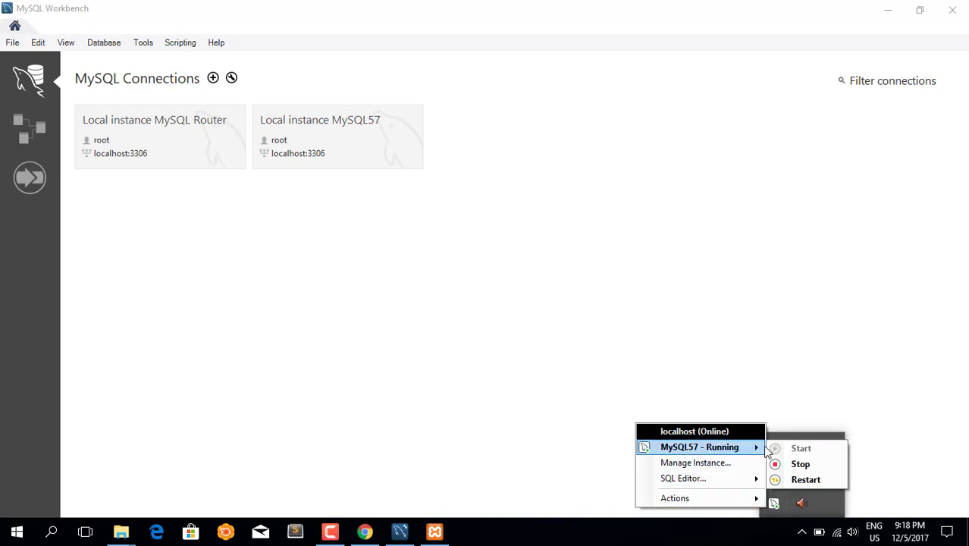
left_click(808, 470)
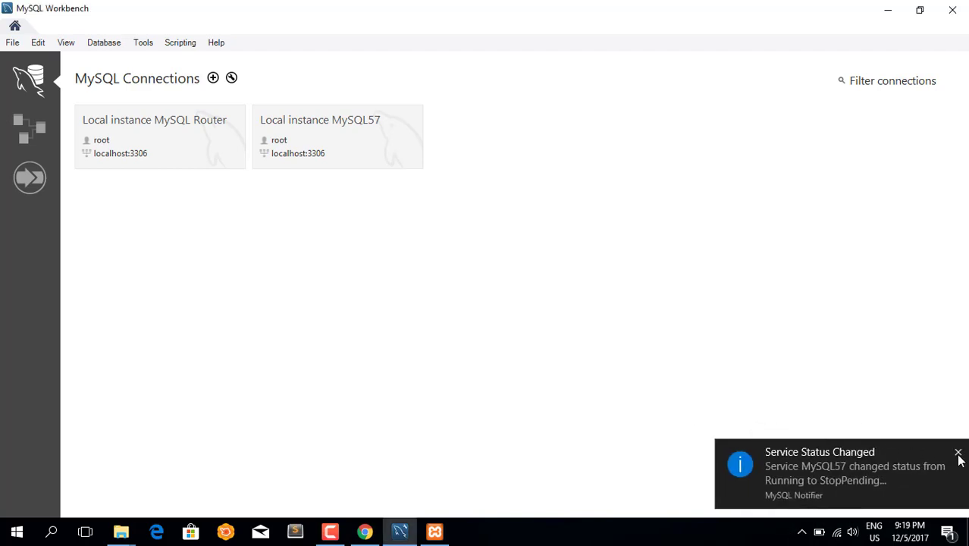
left_click(957, 449)
left_click(800, 531)
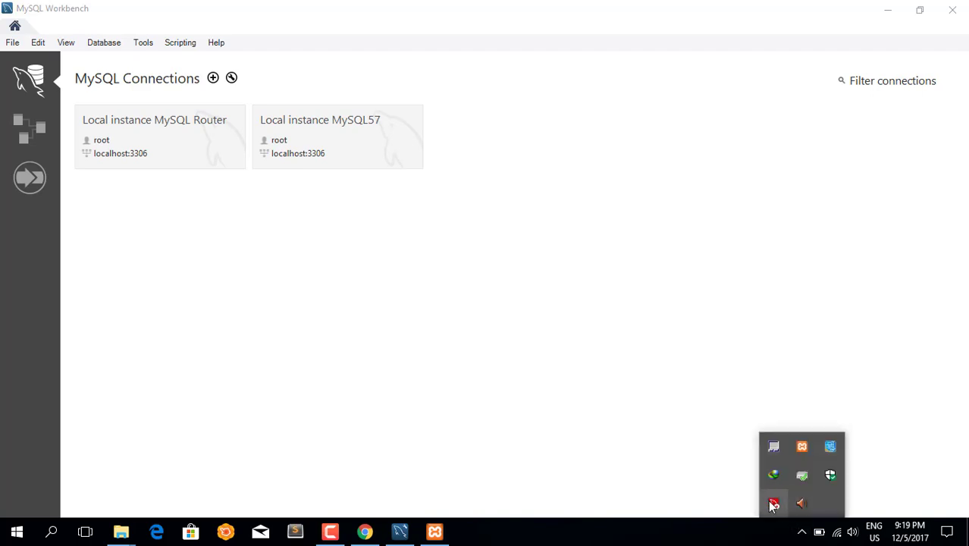
left_click(959, 453)
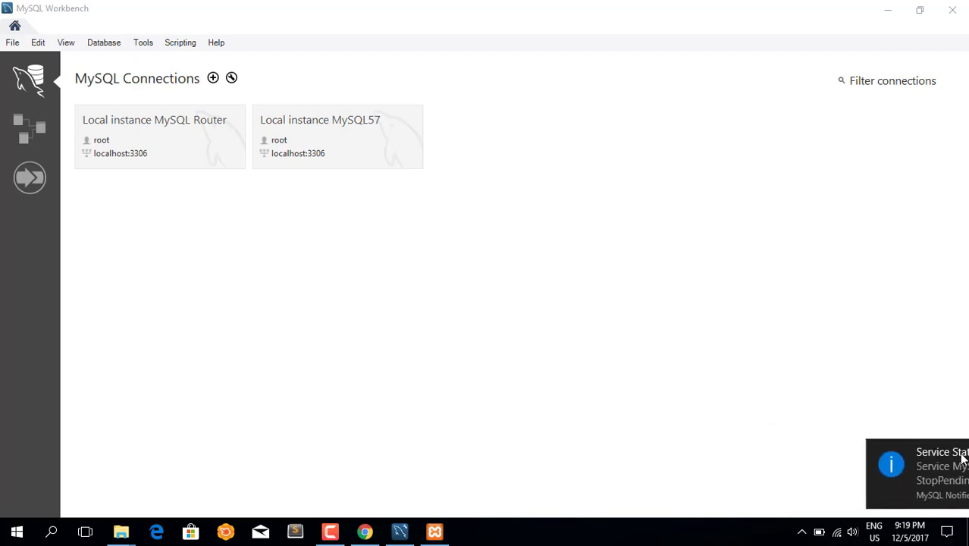
left_click(802, 531)
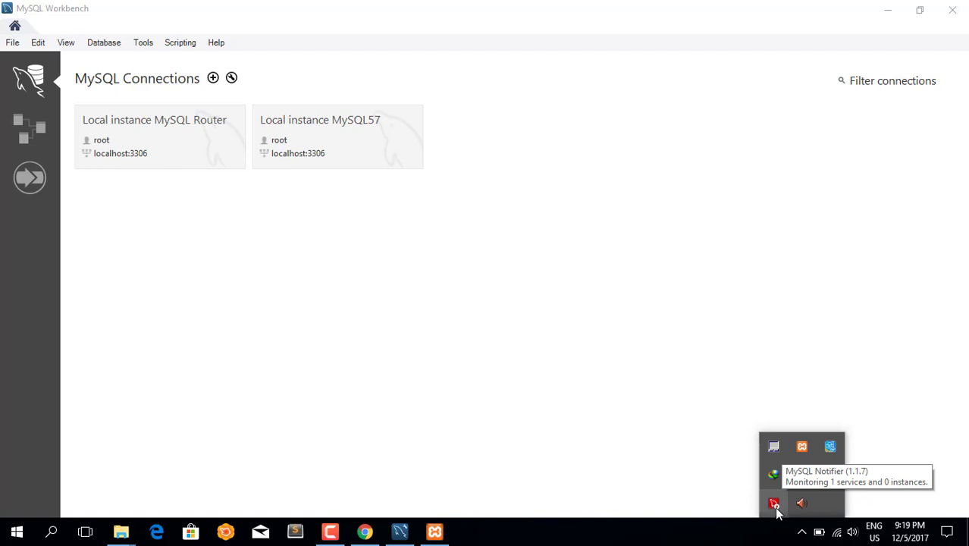
Switch to the XAMPP Control Panel and start its MySQL module.
mouse_move(448, 533)
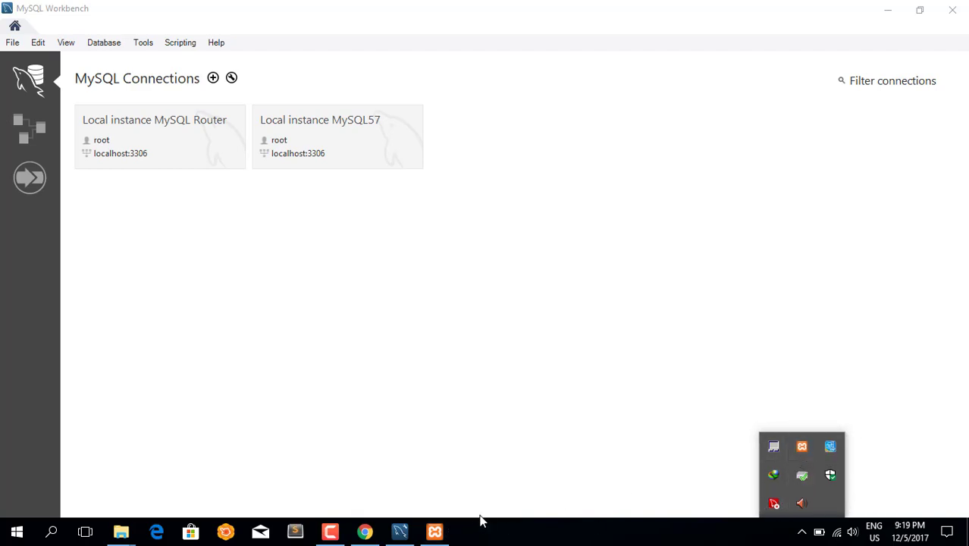
left_click(434, 531)
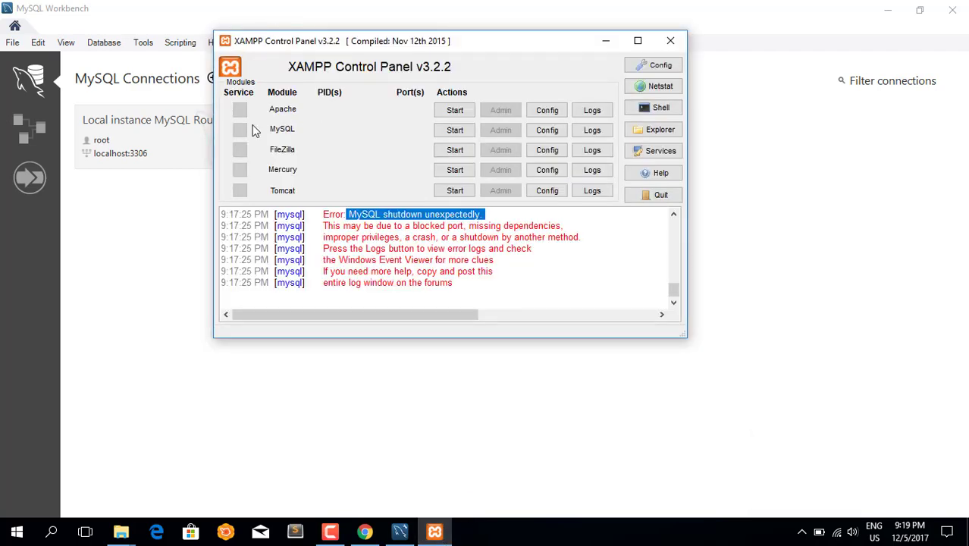
left_click(454, 132)
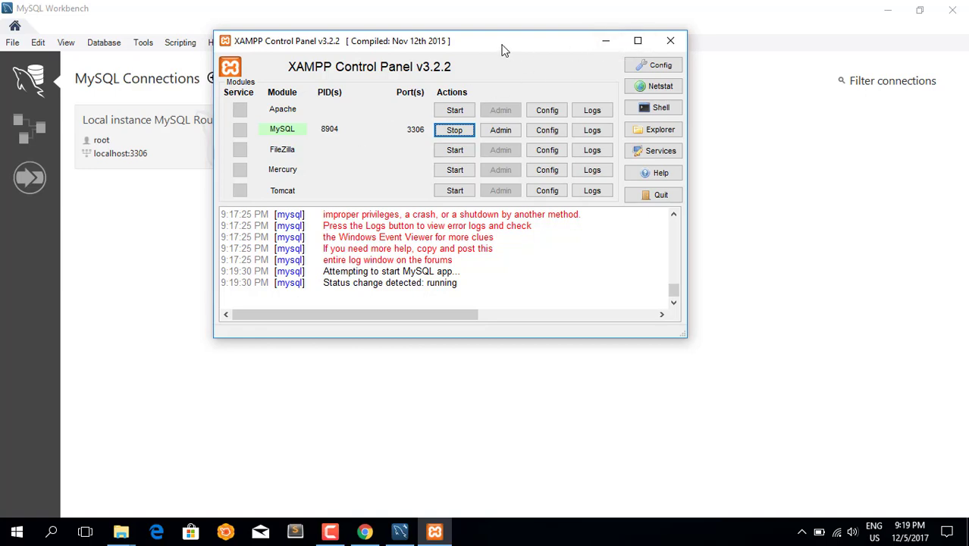
Stop XAMPP's MySQL module and minimize all open windows to clear the desktop.
left_click_drag(502, 47, 572, 86)
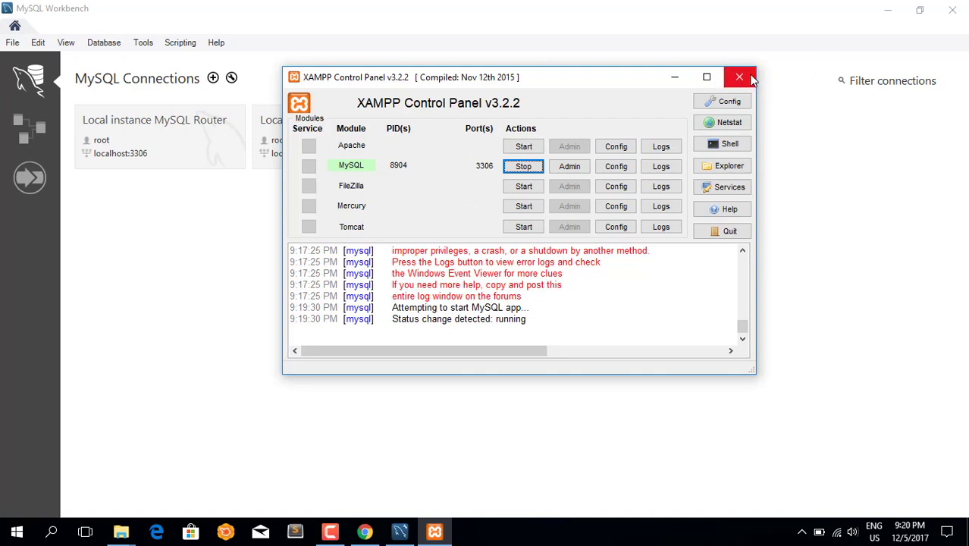
left_click(522, 167)
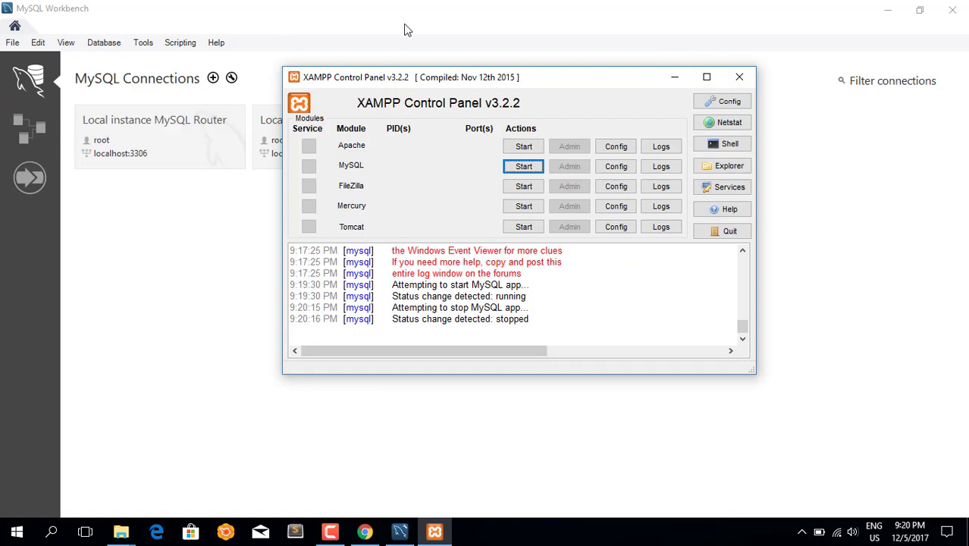
left_click(673, 79)
left_click(886, 13)
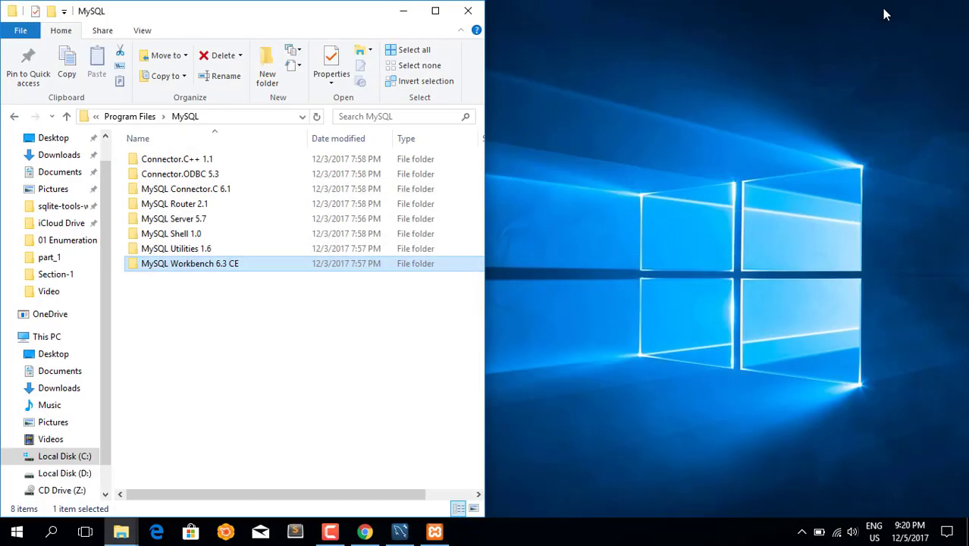
left_click(405, 12)
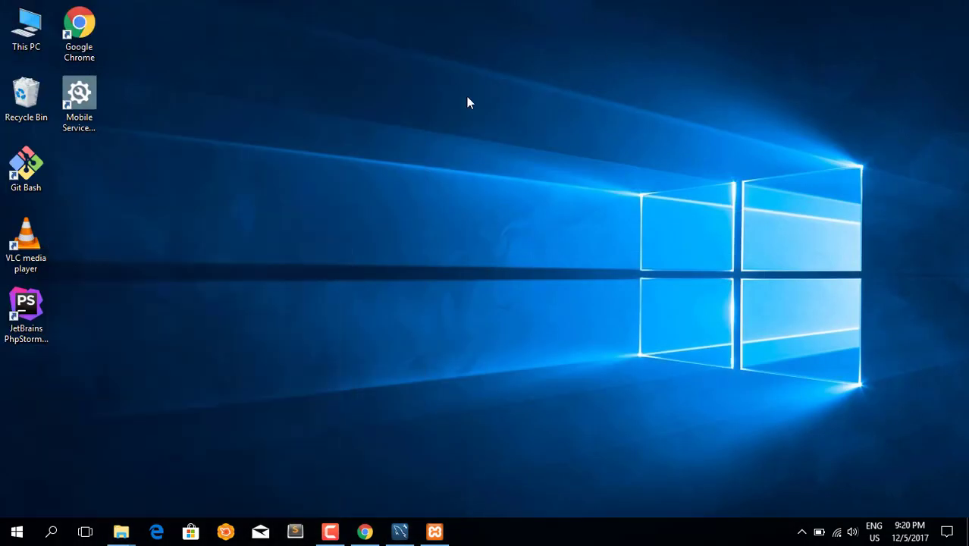
Create a text document on the desktop with its default name and open it in Notepad.
right_click(334, 80)
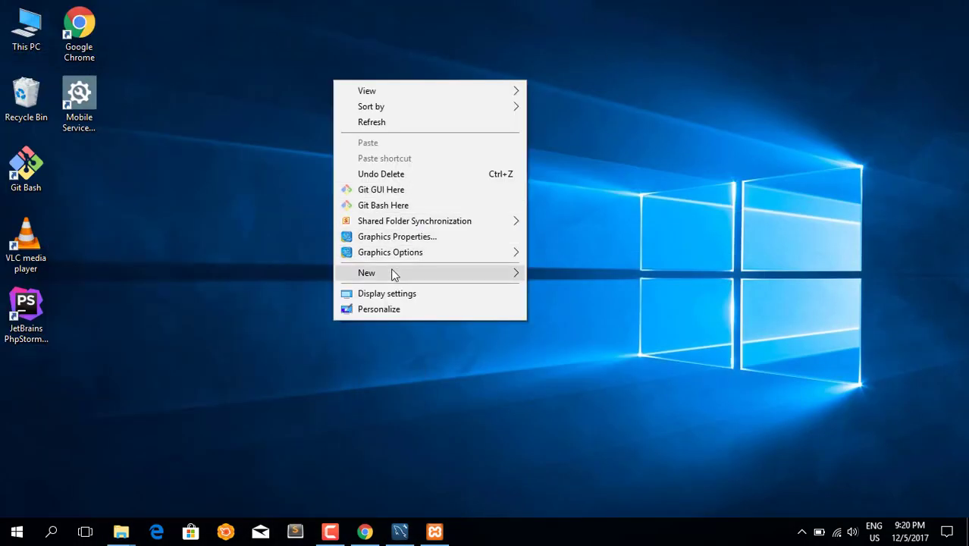
mouse_move(519, 273)
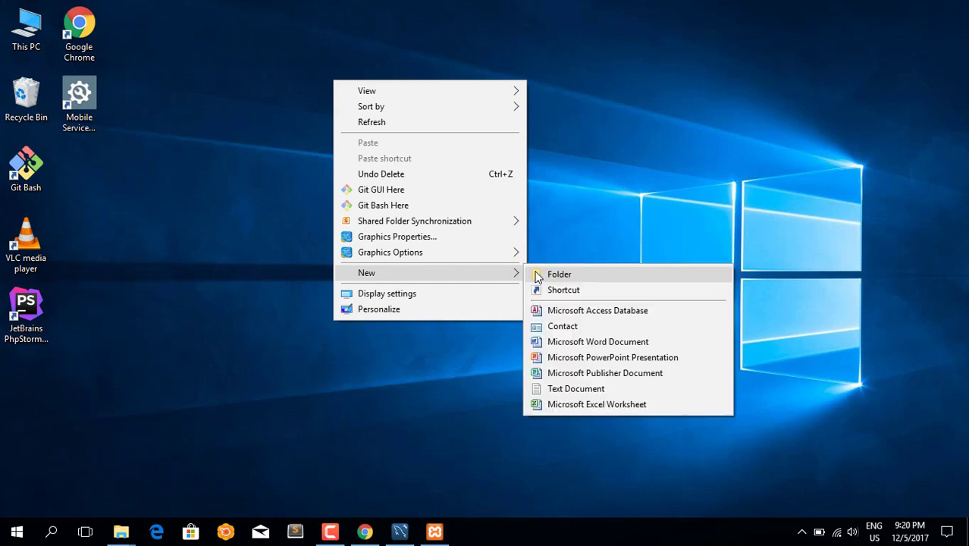
left_click(555, 392)
key("Return")
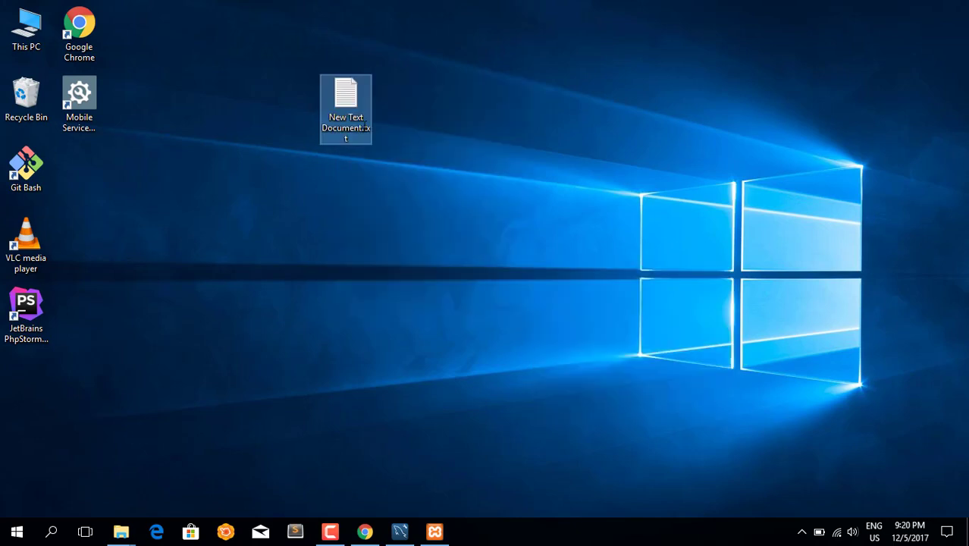
double_click(363, 127)
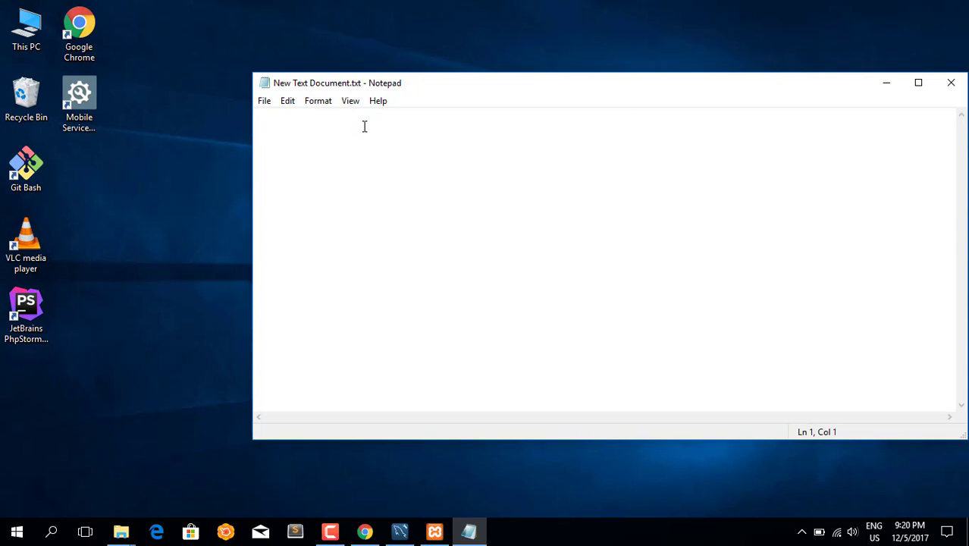
Write "A - Apache" and "M - MySQL" as the first two lines of the text document.
type("A - Ap")
key("BackSpace")
left_click(444, 535)
left_click(445, 536)
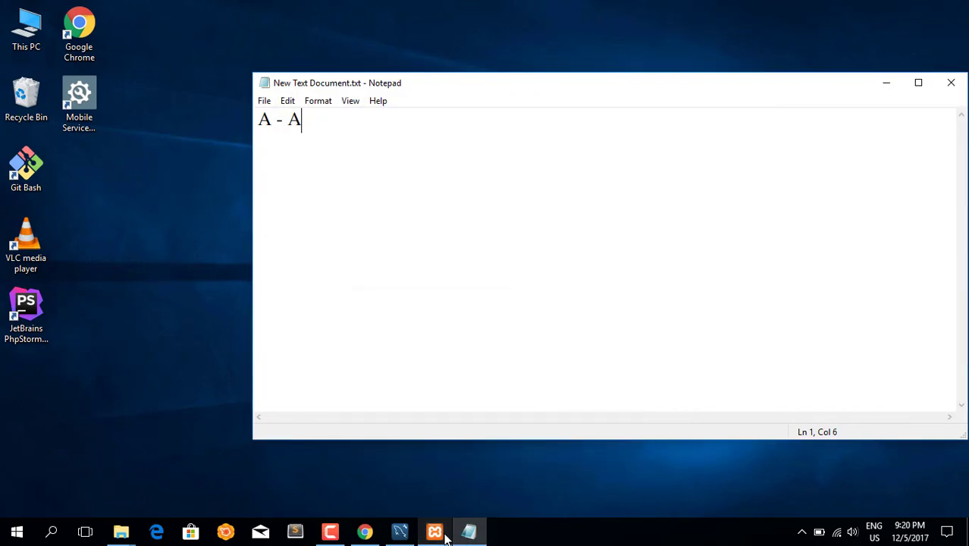
type("pache")
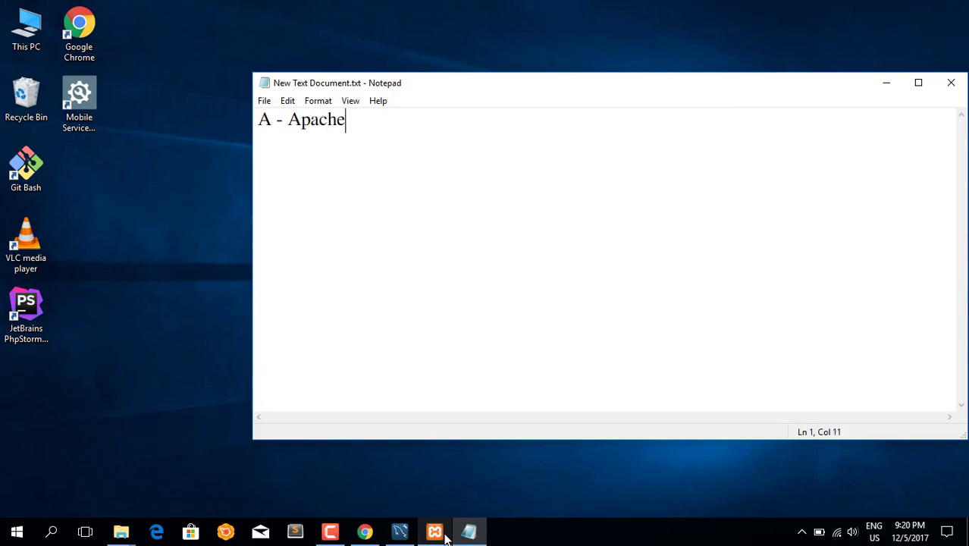
key("Return")
type("M - My")
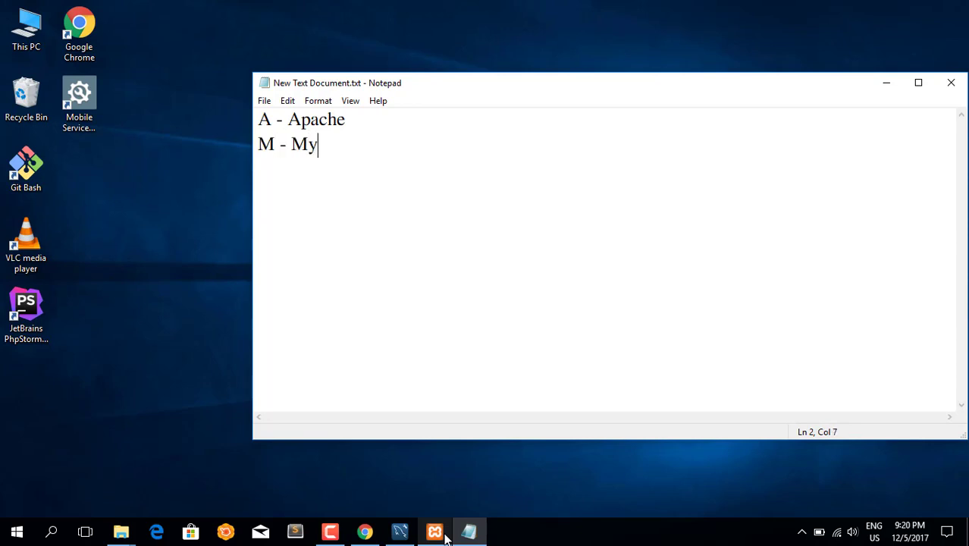
type("SQL")
key("Return")
Add the lines "P - PHP" and "P -Perl" below the MySQL line.
type("P - PHp")
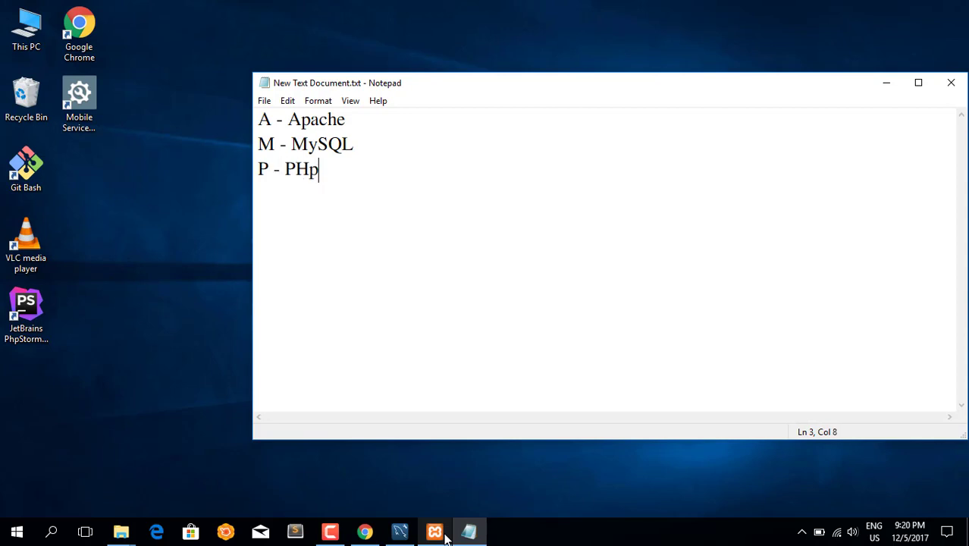
key("BackSpace")
type("PHP")
key("Return")
type("P -Perl")
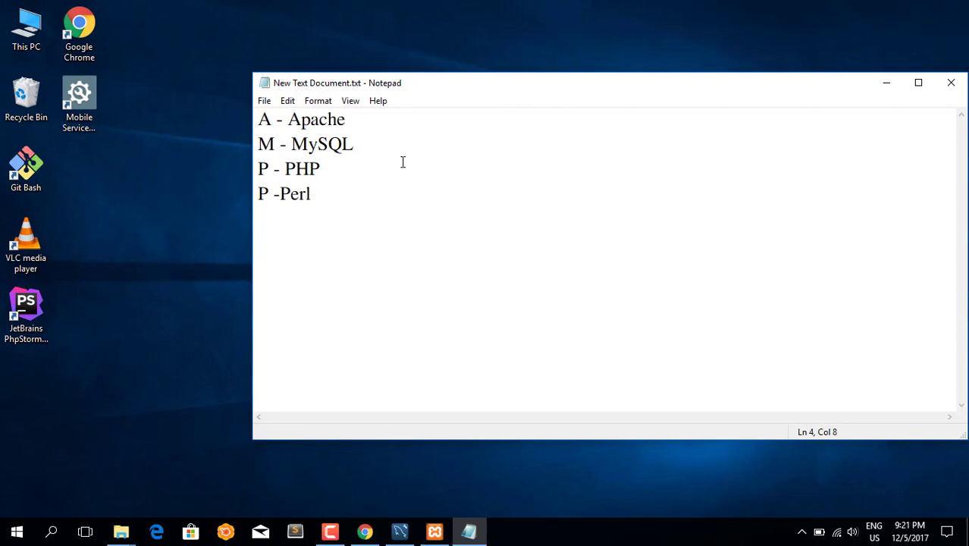
left_click_drag(313, 196, 262, 119)
left_click(276, 118)
left_click(276, 144)
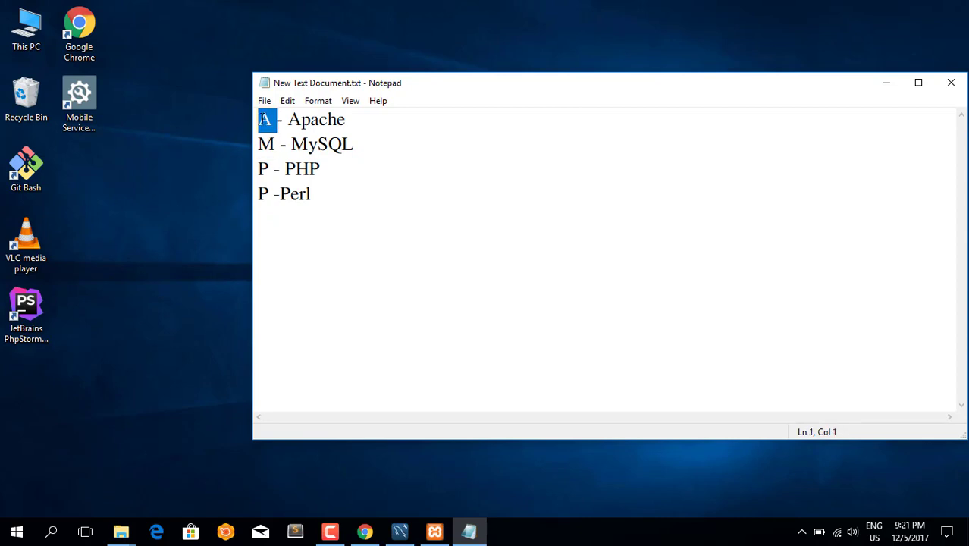
Insert the line "X - Cross Platform" above the Apache line in the text document.
left_click(260, 119)
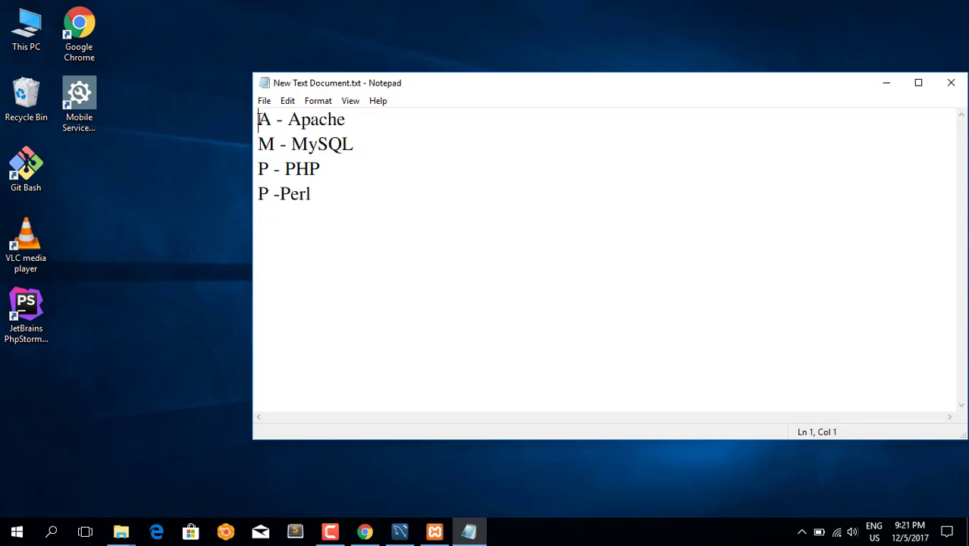
key("Return")
key("Up")
type("Zs")
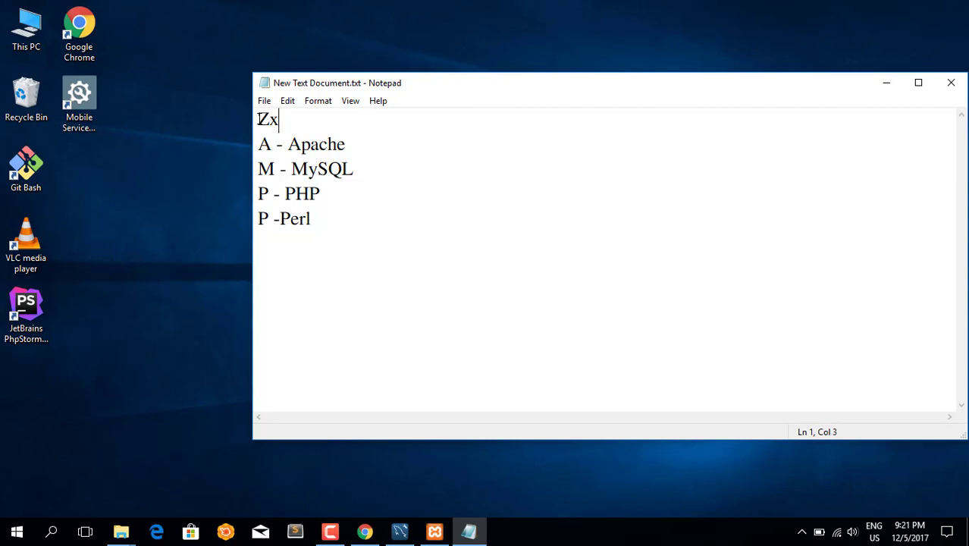
key("BackSpace")
key("BackSpace")
type("X - Cro")
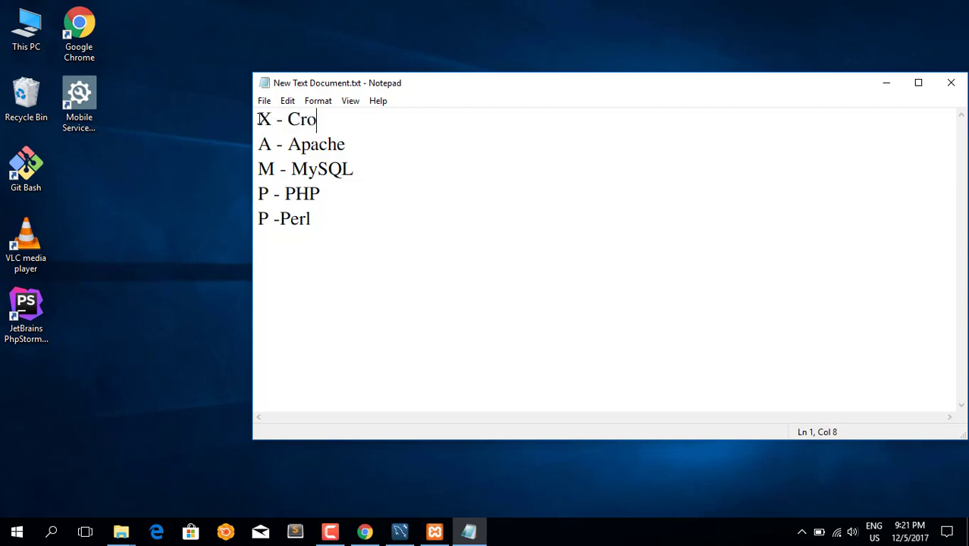
type("ss Platform")
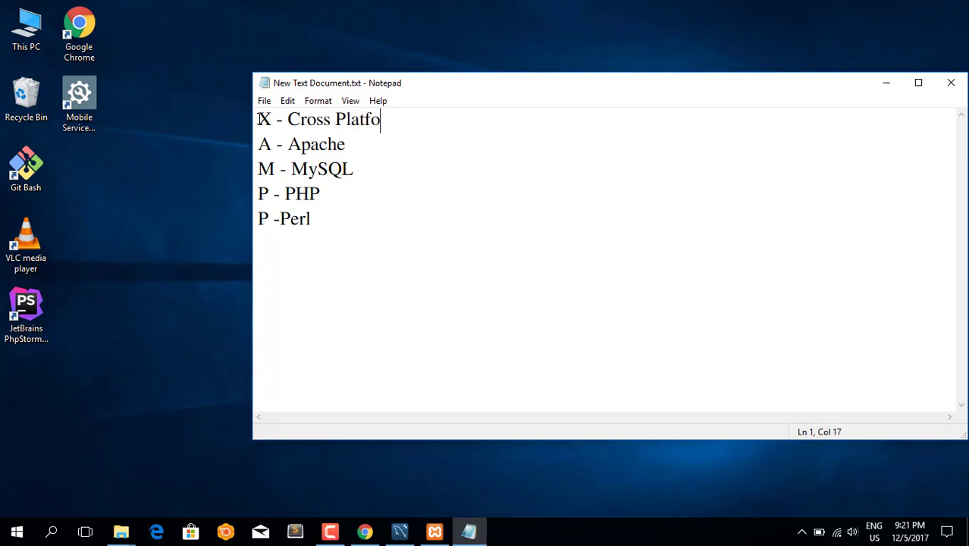
Switch to Chrome and view the XAMPP download options for each operating system on the Apache Friends home page.
left_click(367, 532)
scroll(380, 179, "down", 4)
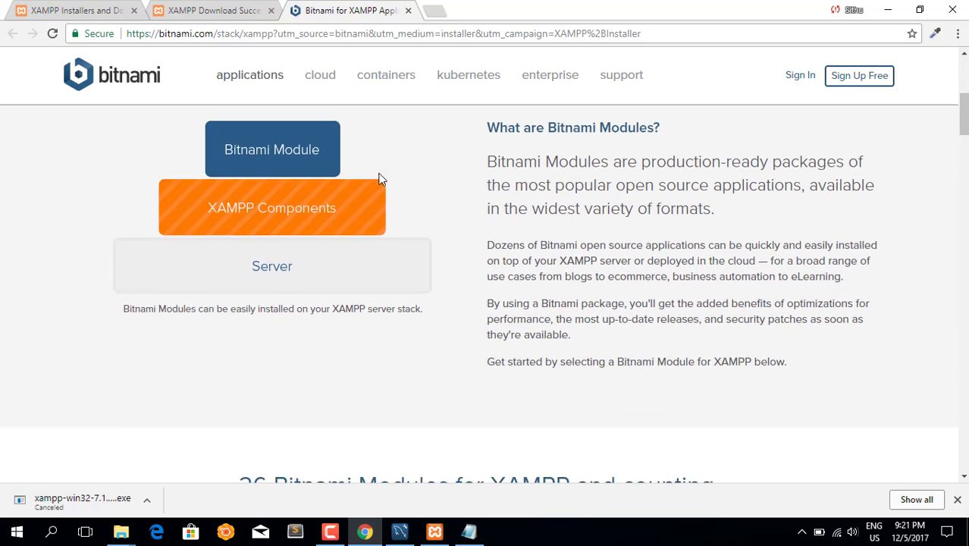
scroll(378, 179, "up", 3)
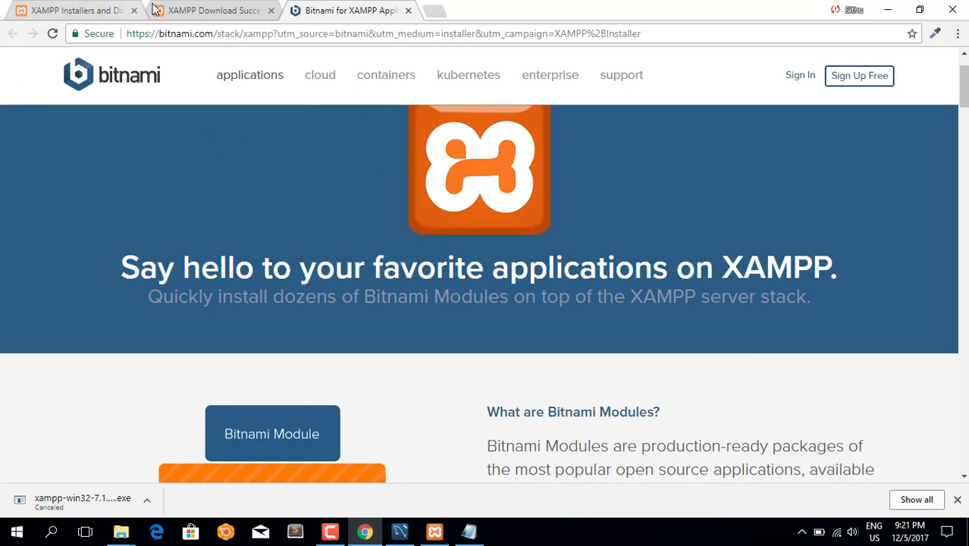
left_click(34, 11)
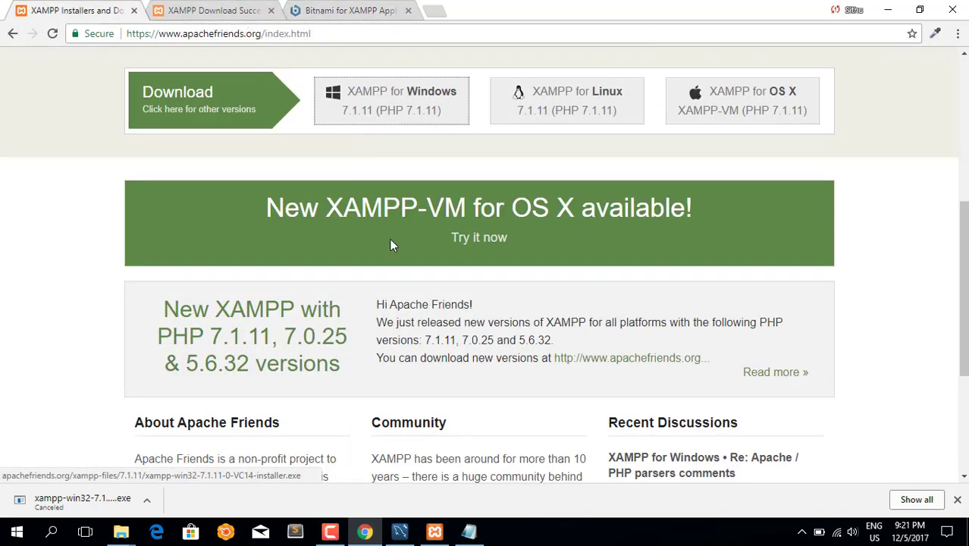
scroll(394, 209, "up", 1)
scroll(394, 209, "up", 1)
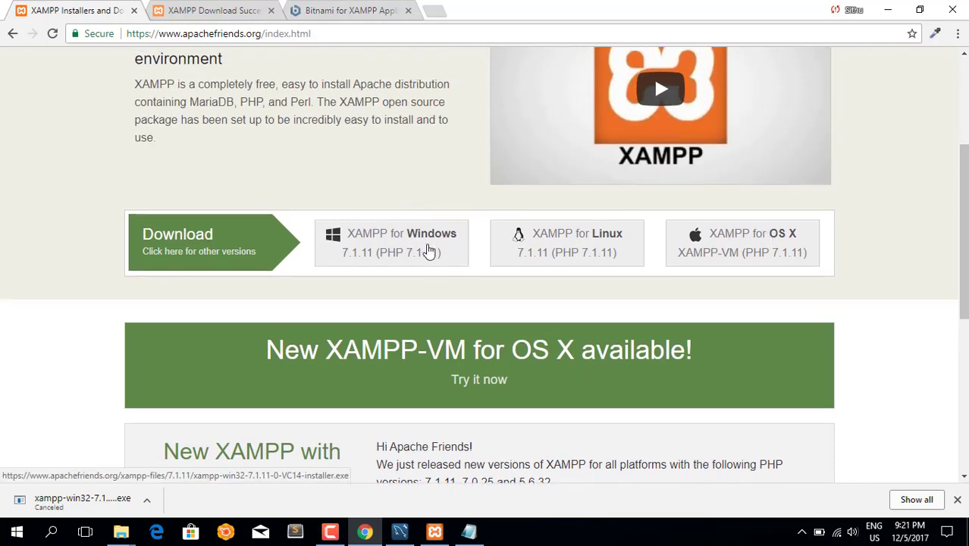
left_click(428, 250)
left_click(444, 539)
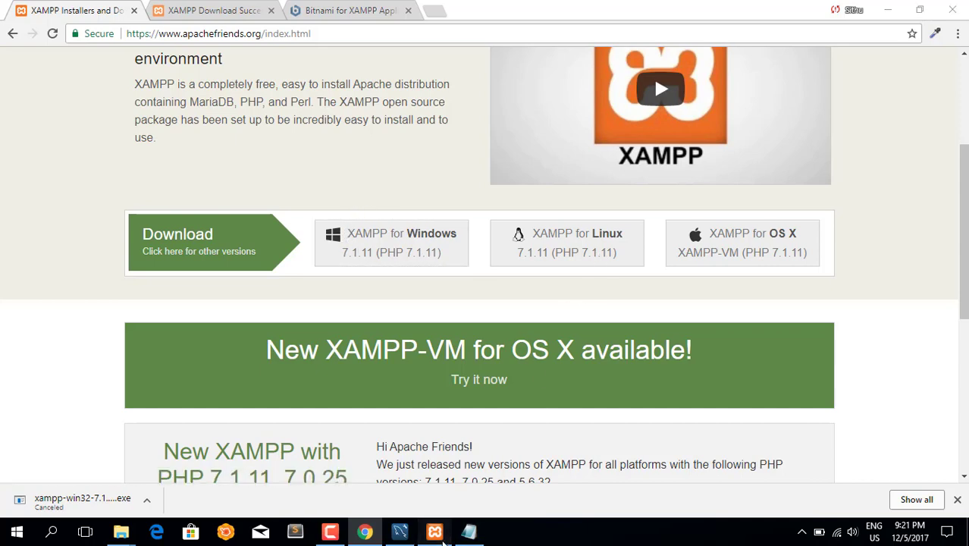
Return to the Notepad document and highlight the XAMPP acronym lines one by one to review them.
left_click(469, 532)
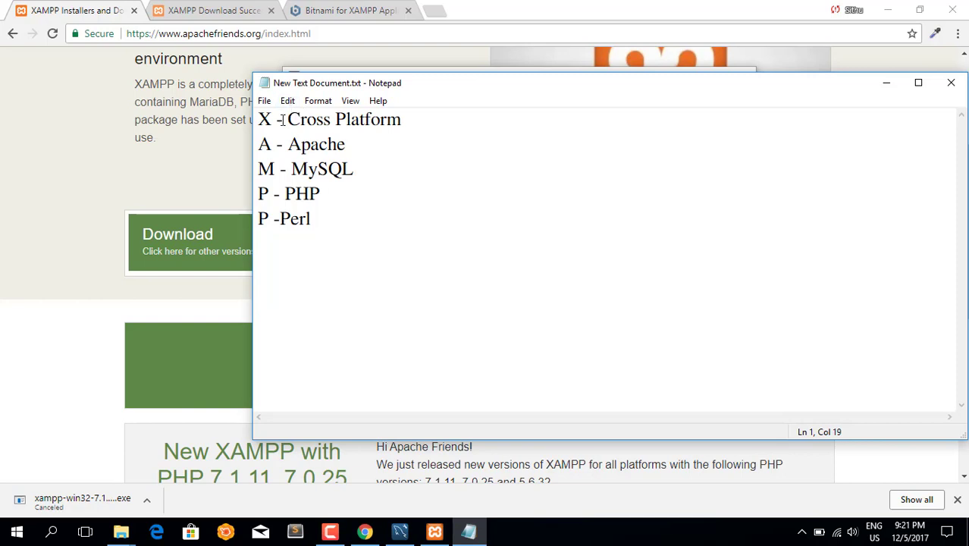
left_click_drag(278, 120, 242, 119)
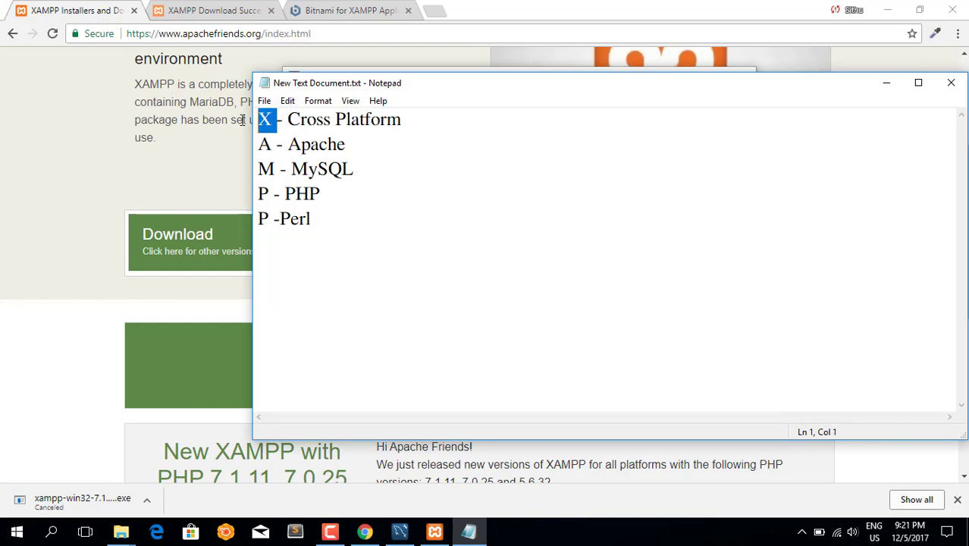
left_click_drag(327, 145, 167, 151)
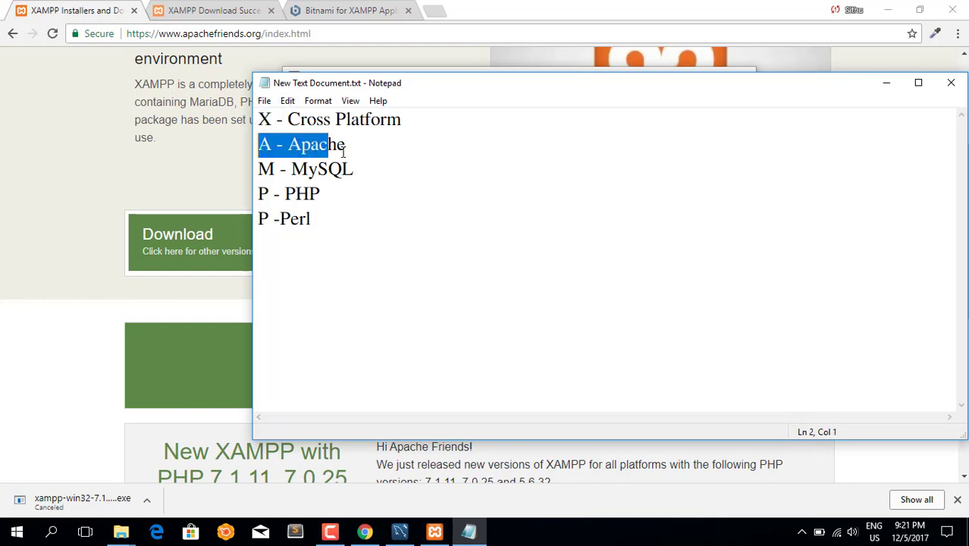
left_click_drag(327, 169, 235, 174)
left_click_drag(322, 196, 256, 196)
left_click_drag(328, 220, 256, 220)
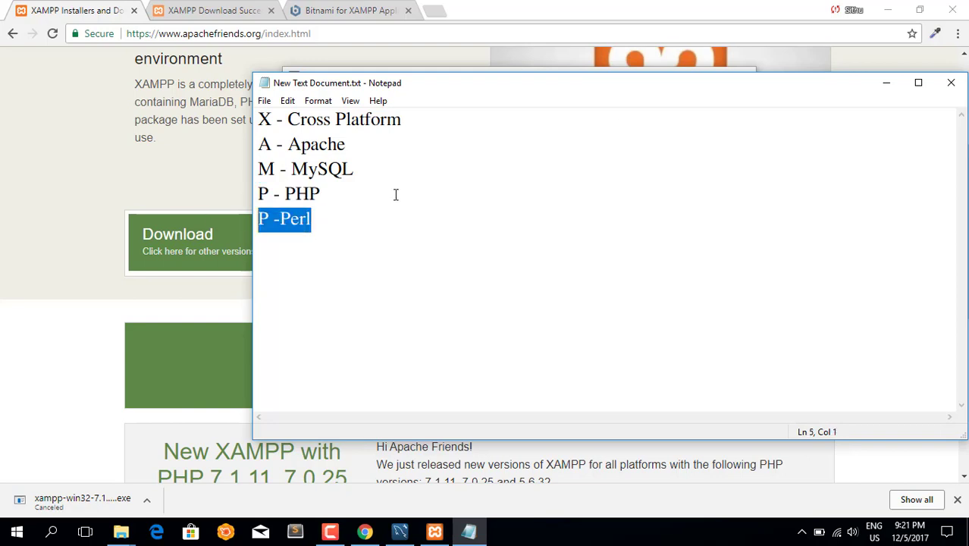
left_click_drag(342, 227, 242, 156)
left_click(368, 147)
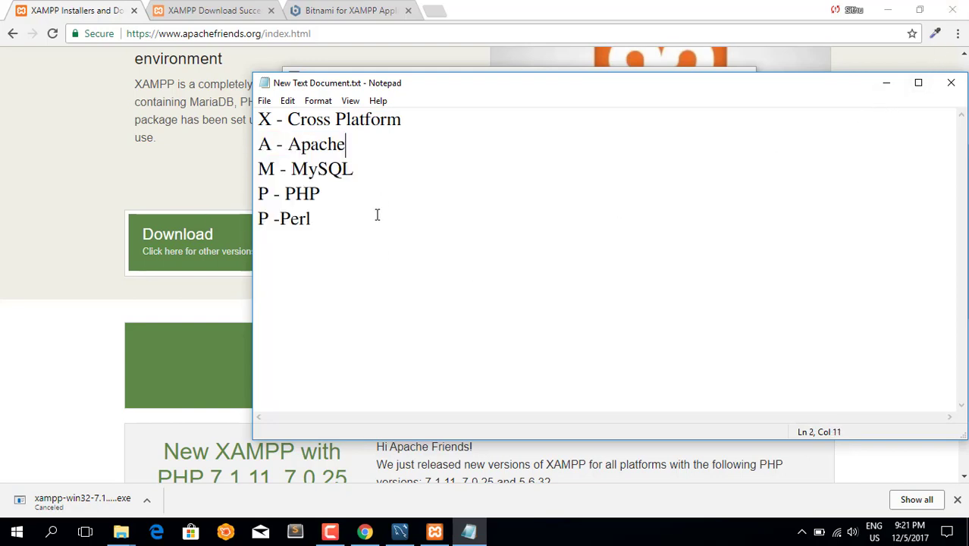
Leave a blank line below the Perl line and add the line "Package - XAMPP".
left_click(372, 216)
key("Return")
key("Return")
type("Package - ")
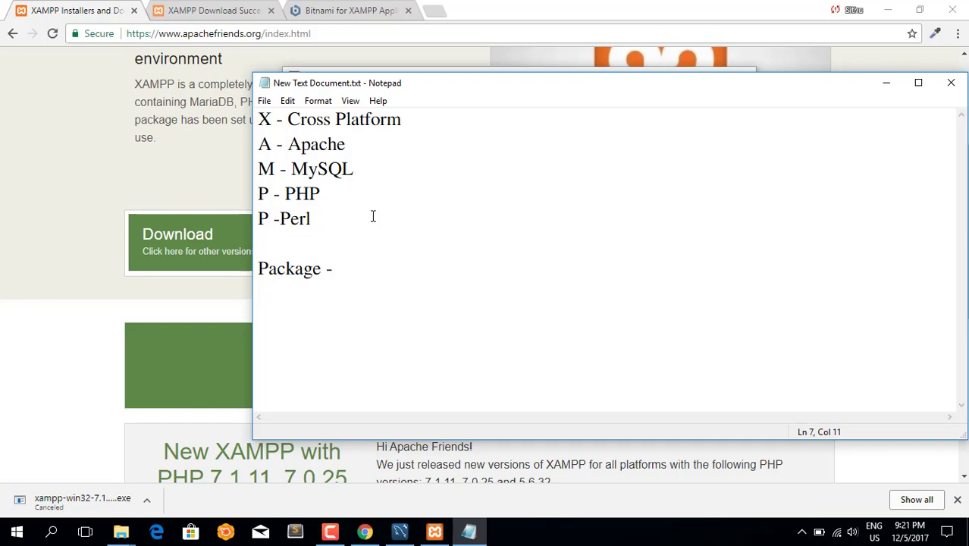
type("XAMPP")
key("Return")
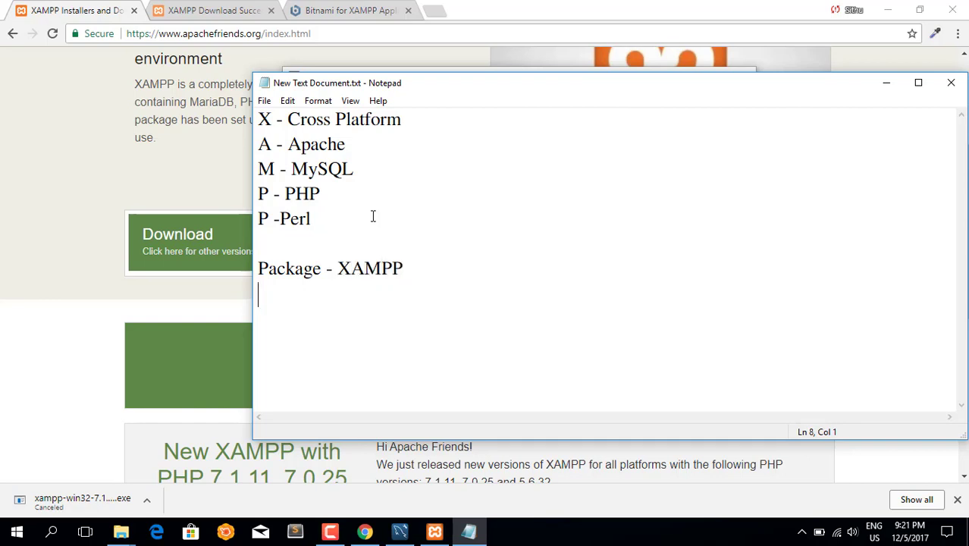
Write "MySQL Installer - MySQL Server - MySQL Router - MySQL" on the line below "Package - XAMPP".
type("MySQL ")
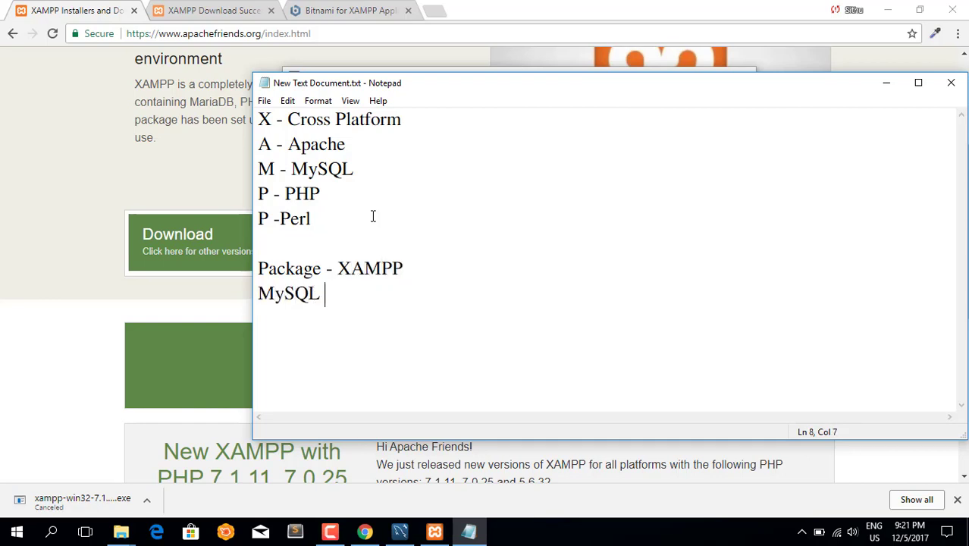
type("Installer - ")
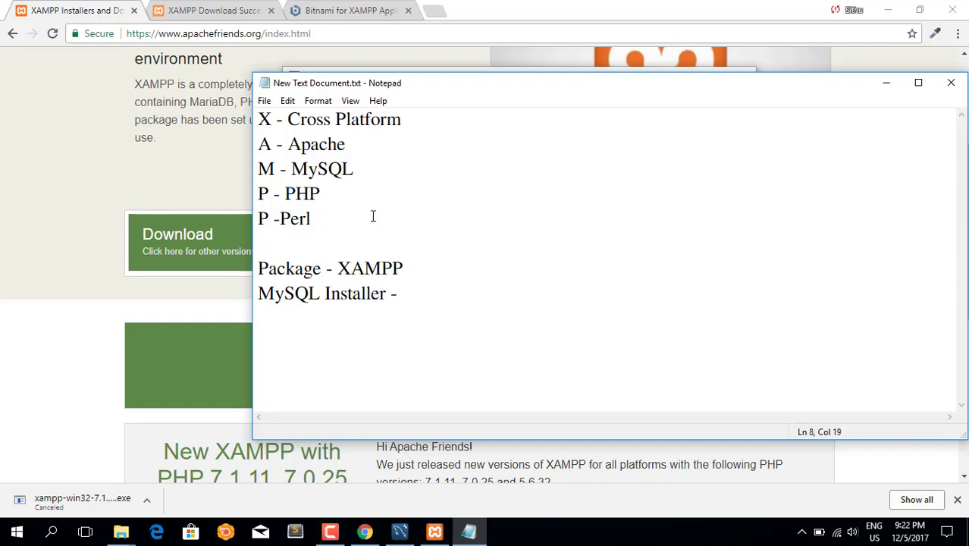
type("MySQL ")
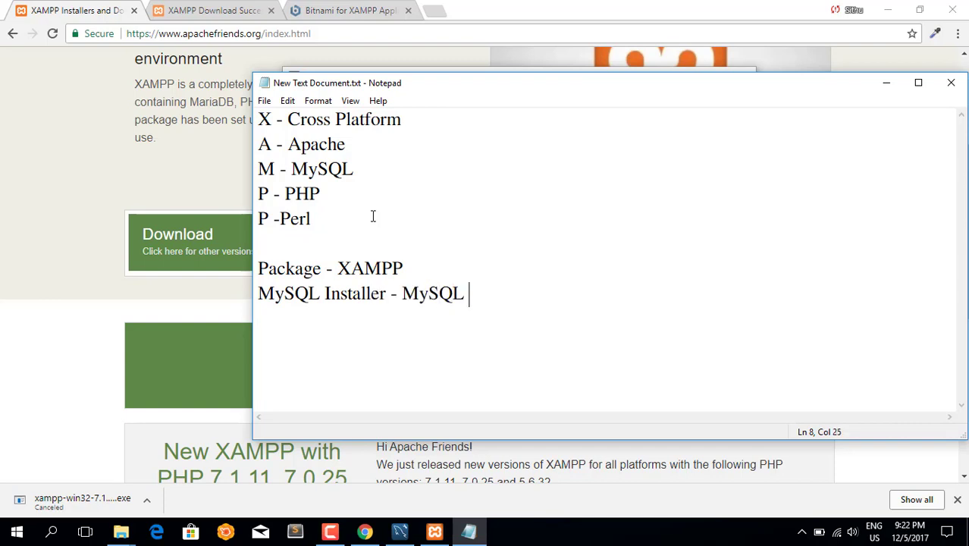
type("Server - MY")
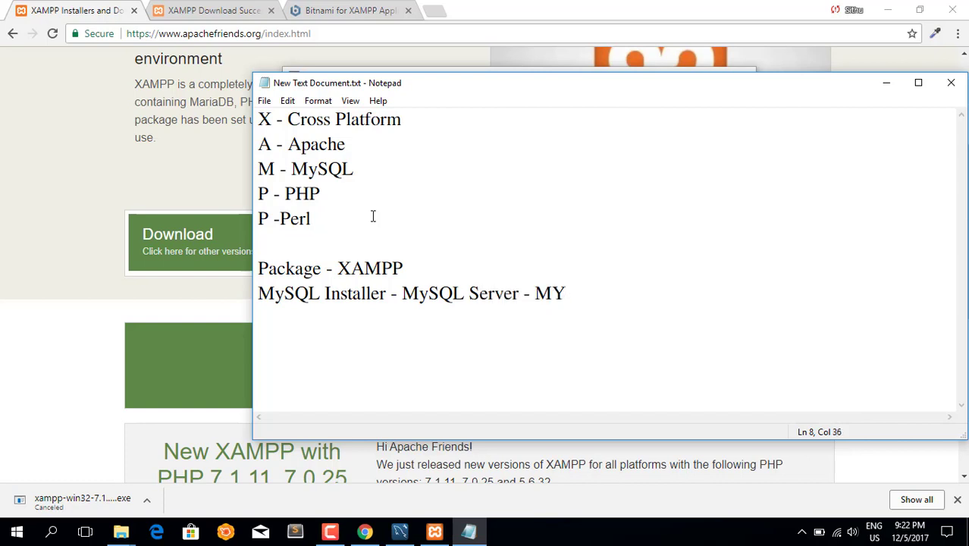
key("BackSpace")
type("ySQ")
type("L Route")
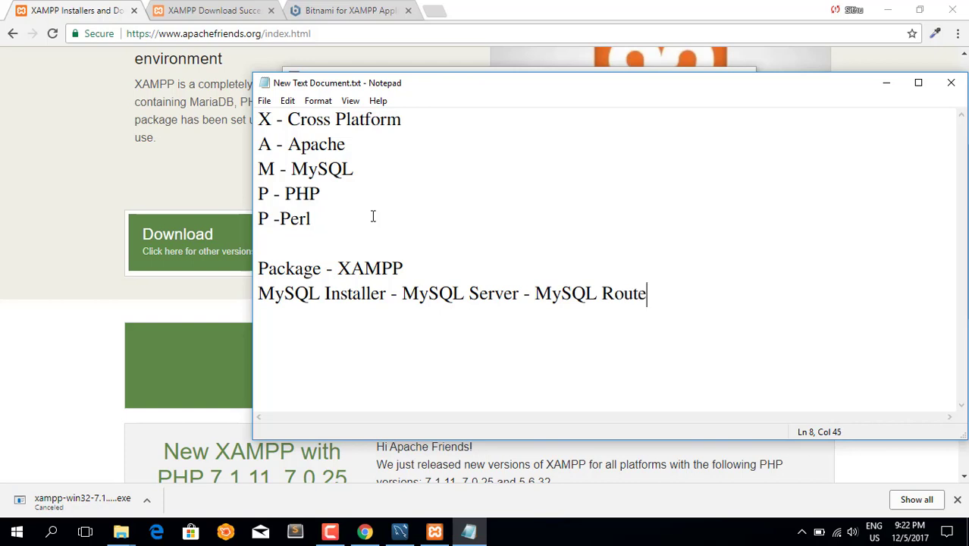
type("r - MyS")
type("WL")
key("BackSpace")
key("BackSpace")
type("QL")
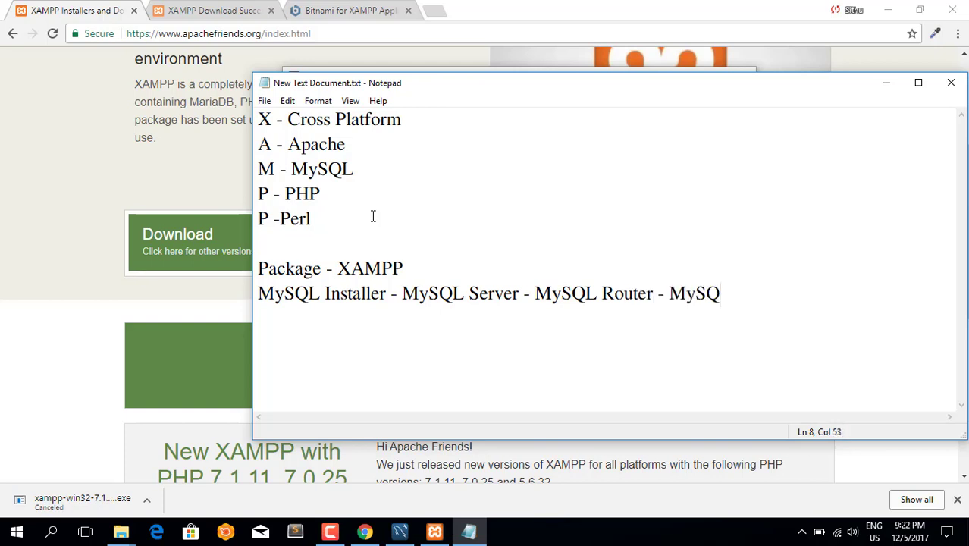
Complete the MySQL Installer line with "Utility MySQL Workbench".
type(" Utility ")
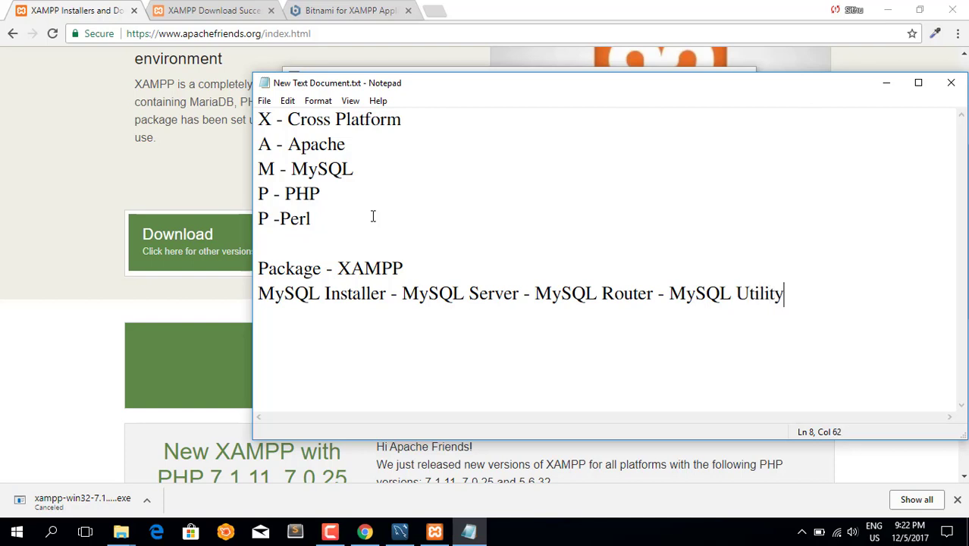
type("MySQL")
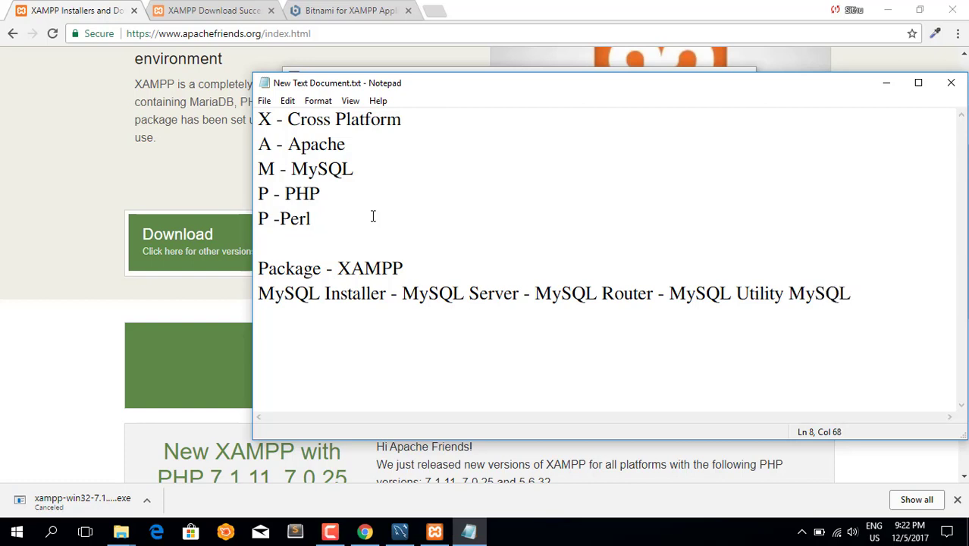
type(" Workbea")
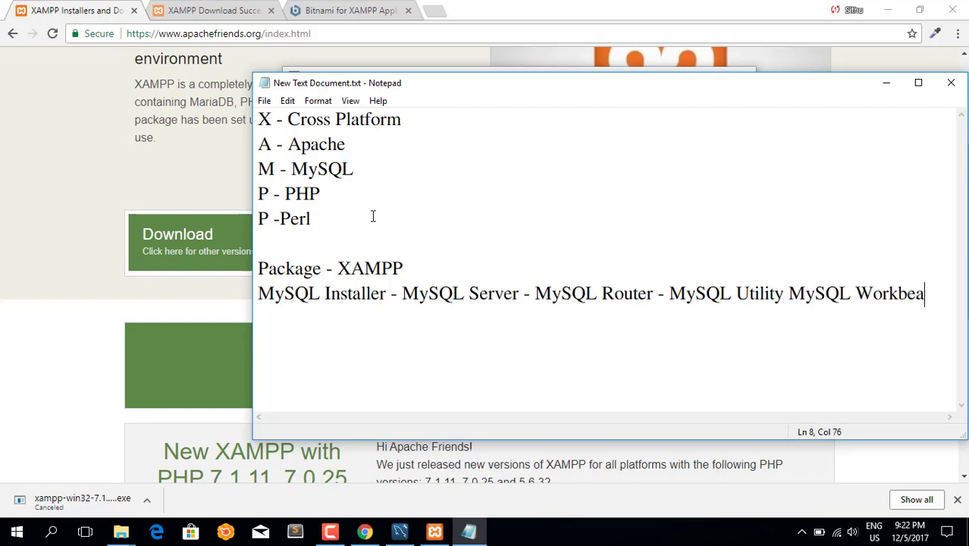
key("BackSpace")
type("nch")
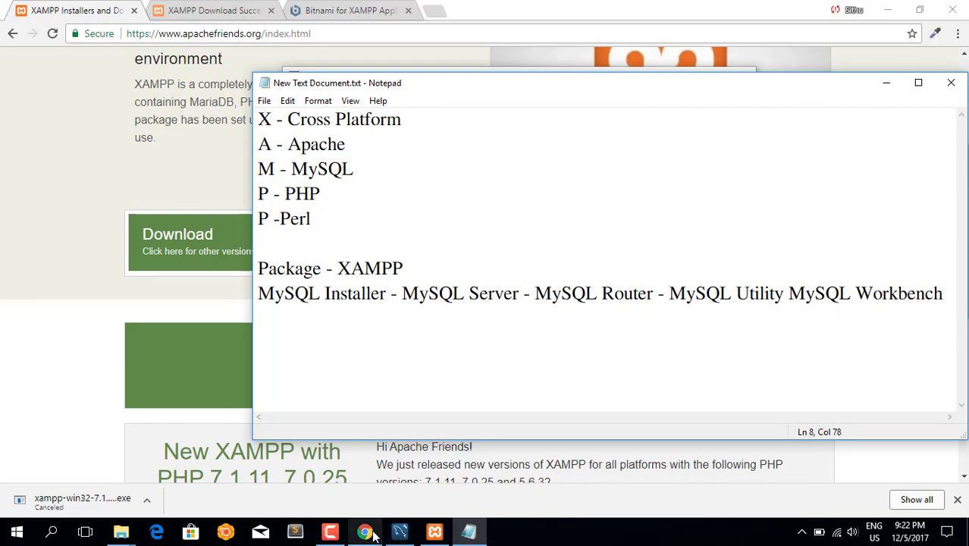
Switch to File Explorer and select the MySQL Server 5.7 folder in Program Files\MySQL.
mouse_move(120, 533)
left_click(76, 462)
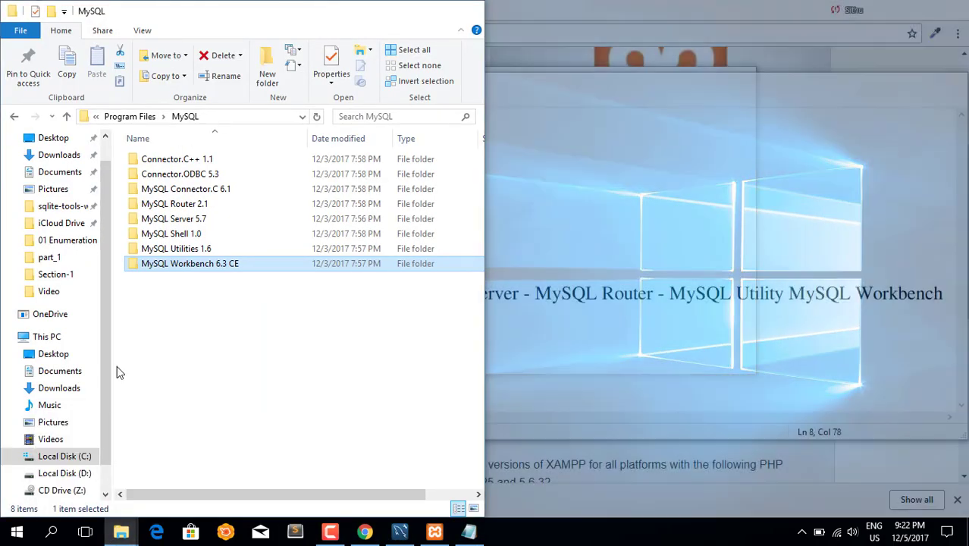
left_click(183, 225)
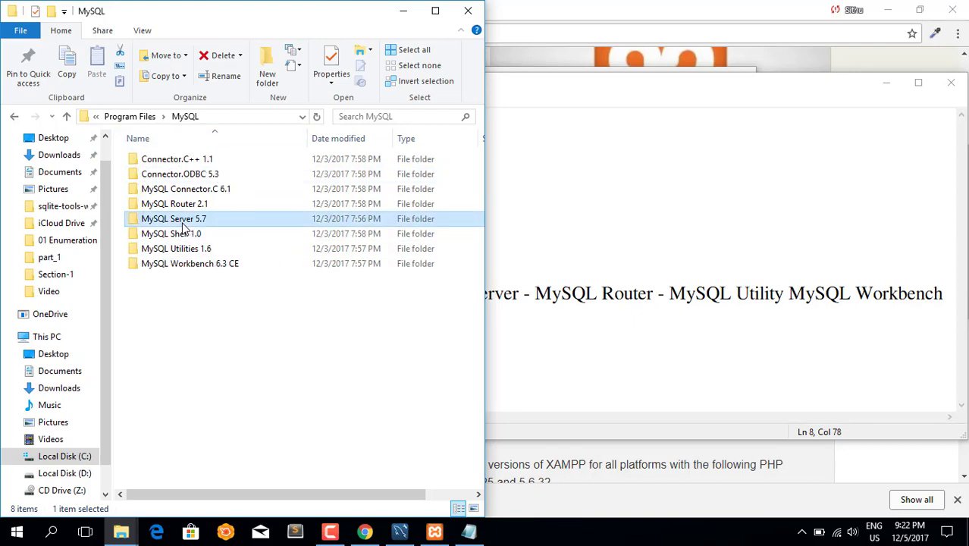
Check the hidden tray icons and locate the MySQL Notifier 1.1 folder in C:\Program Files (x86)\MySQL.
left_click(130, 116)
left_click(801, 532)
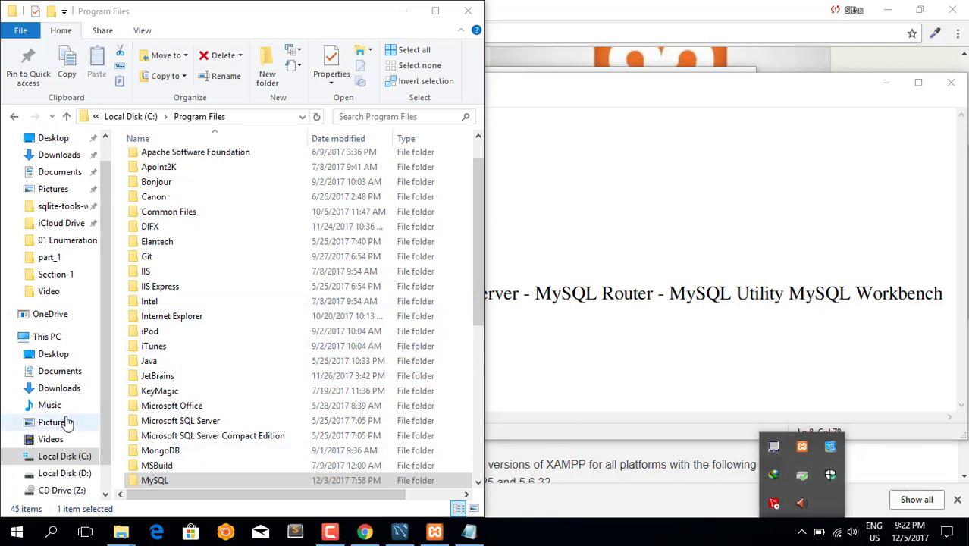
left_click(129, 116)
double_click(180, 250)
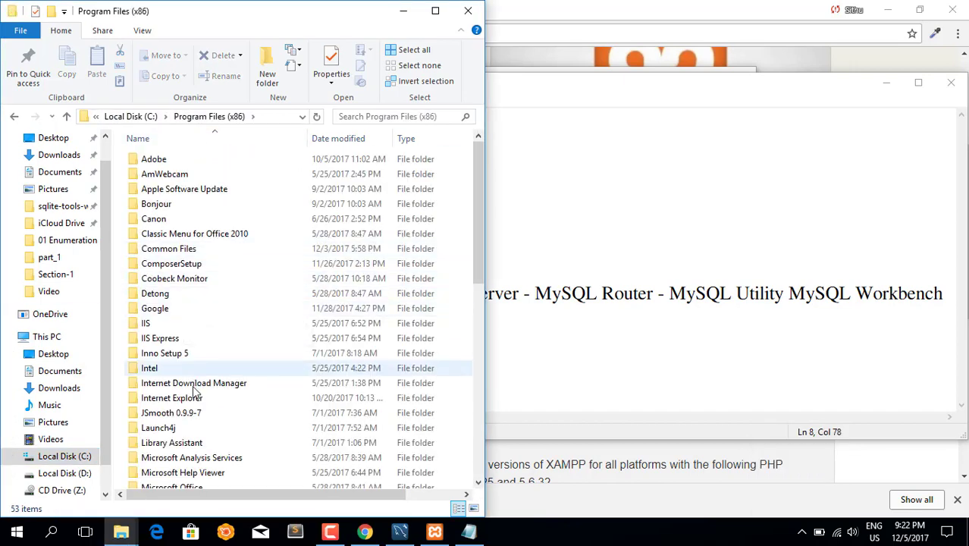
scroll(190, 309, "down", 6)
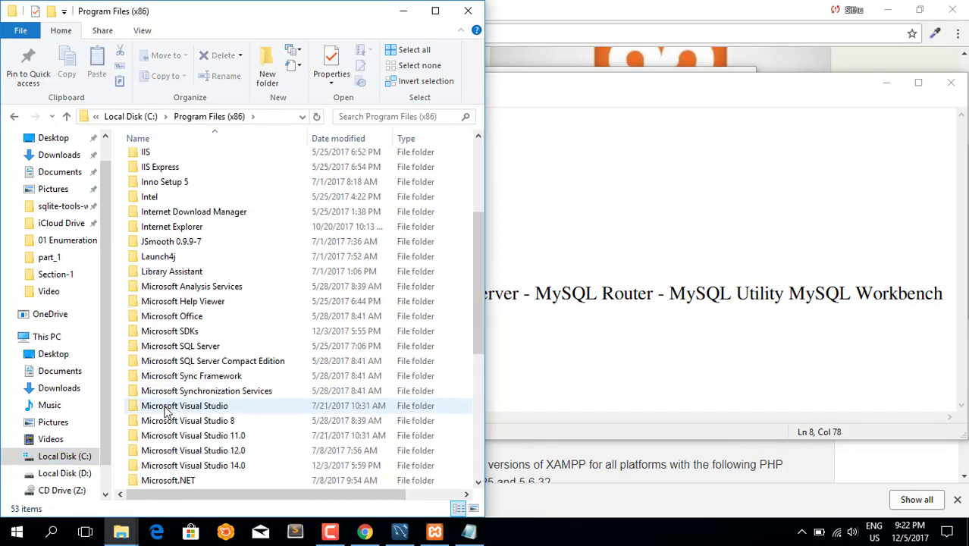
double_click(156, 436)
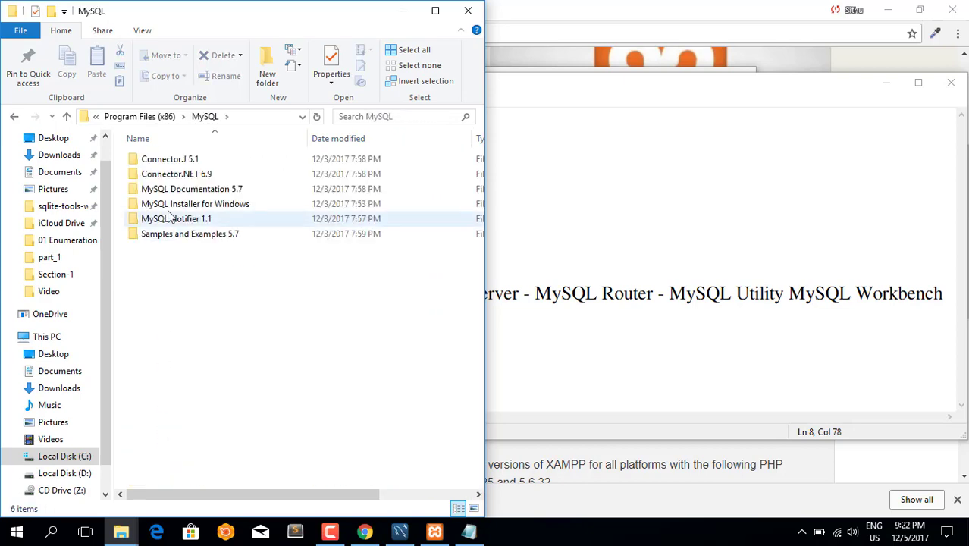
left_click(195, 220)
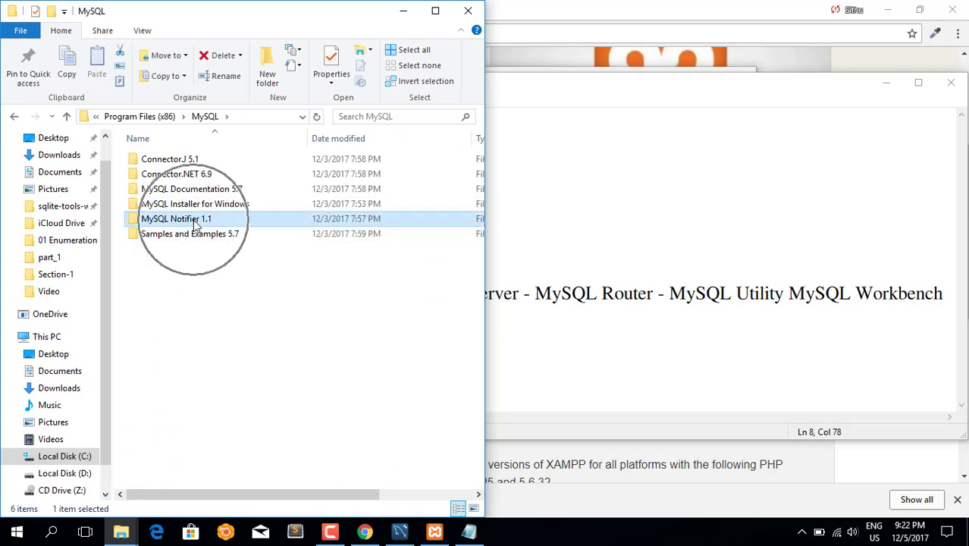
mouse_move(181, 223)
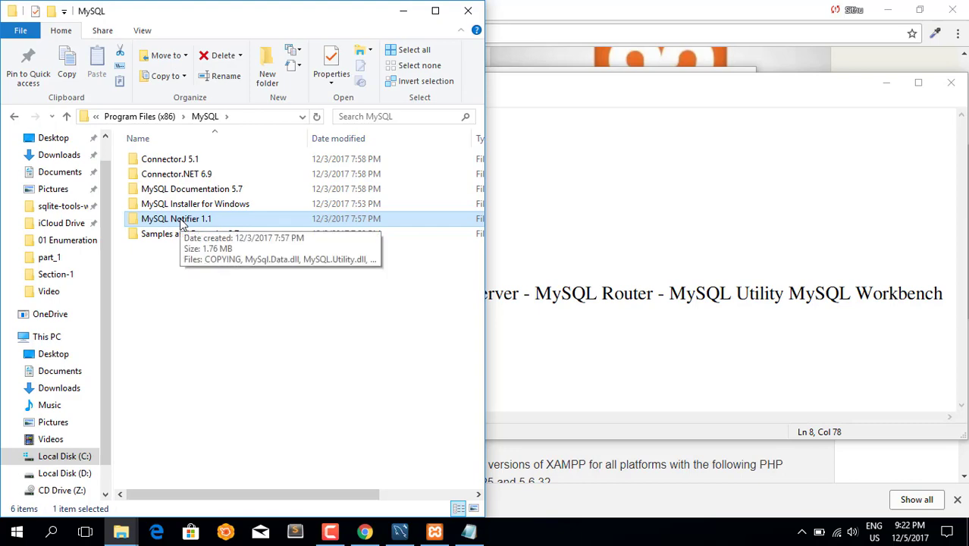
Browse to C:\Program Files\MySQL\MySQL Server 5.7\bin and select mysqld.exe.
left_click(155, 116)
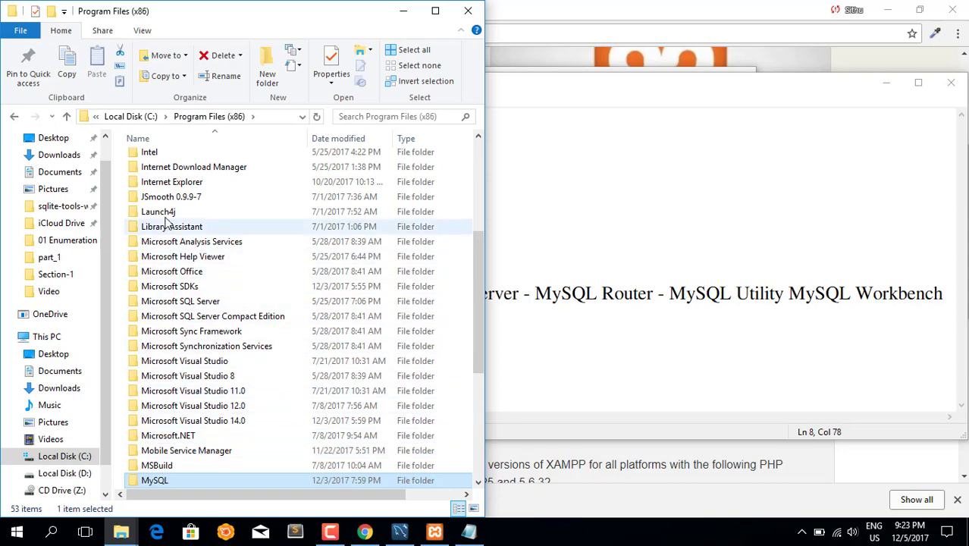
left_click(136, 117)
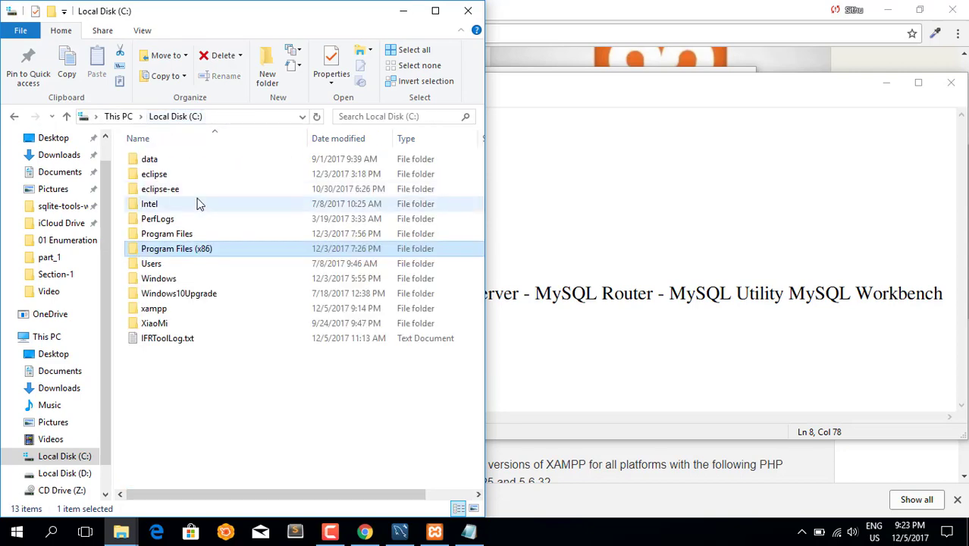
double_click(181, 233)
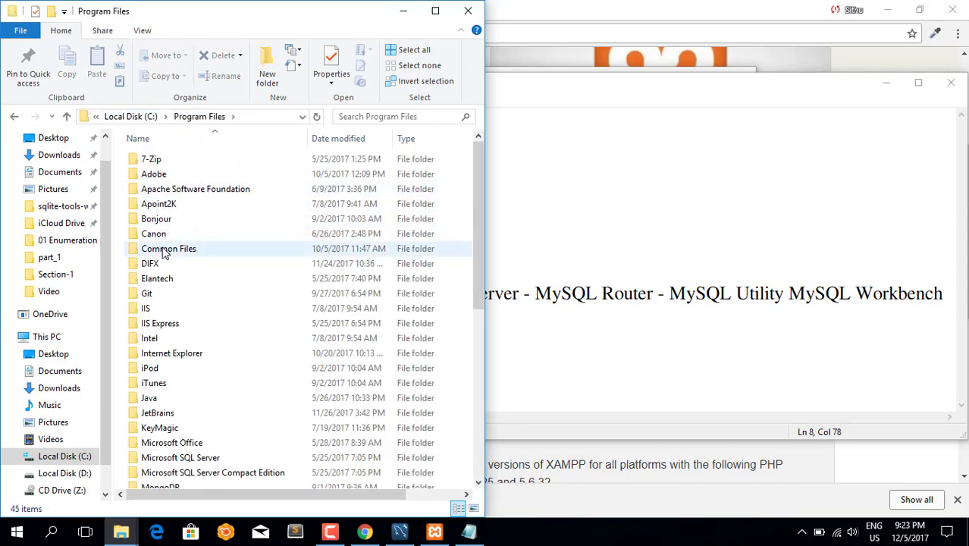
scroll(178, 458, "down", 2)
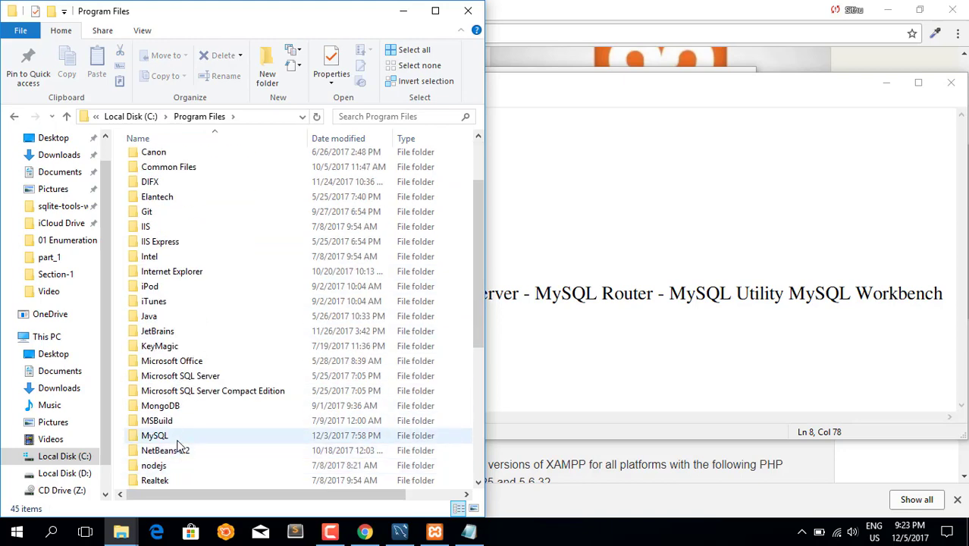
left_click(180, 438)
double_click(179, 438)
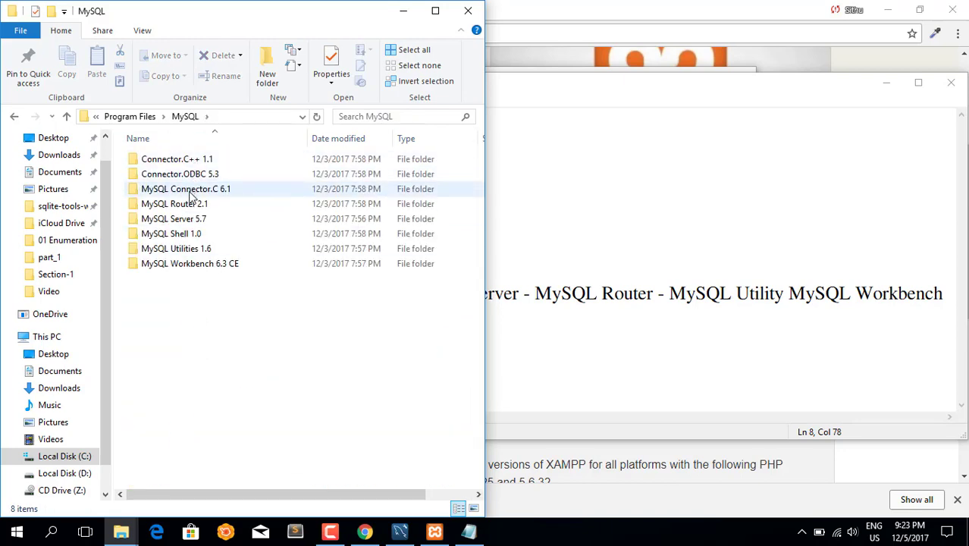
double_click(191, 220)
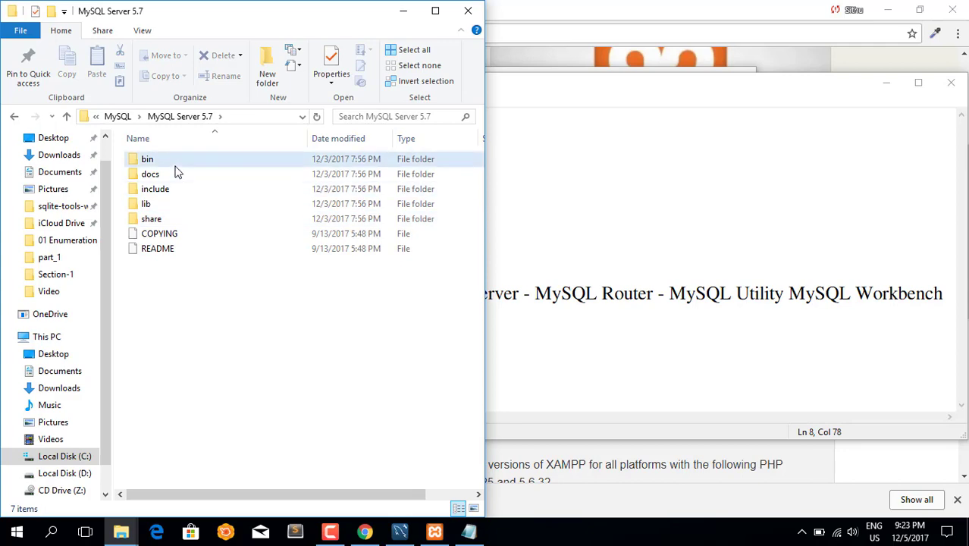
double_click(174, 160)
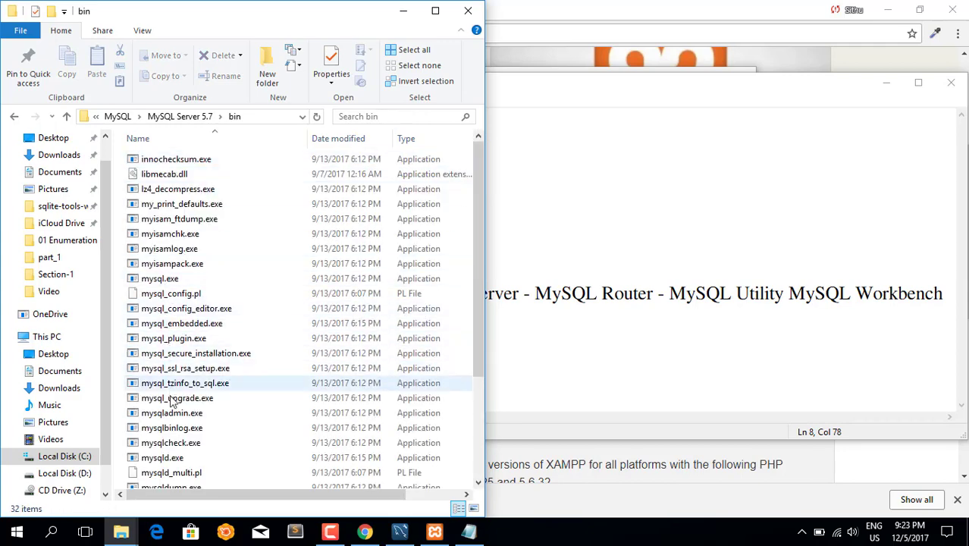
left_click(175, 460)
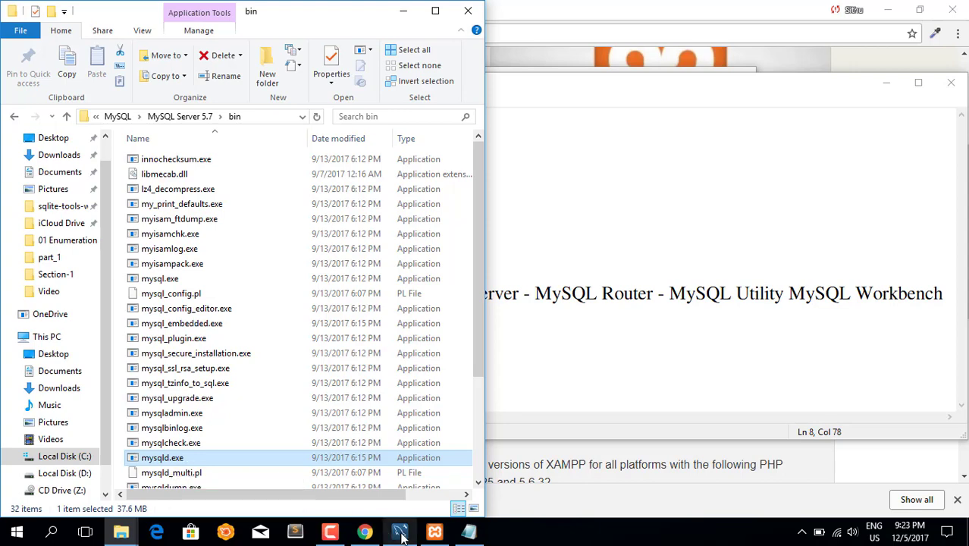
Bring up the XAMPP Control Panel and start the MySQL57 service from MySQL Notifier.
left_click(435, 531)
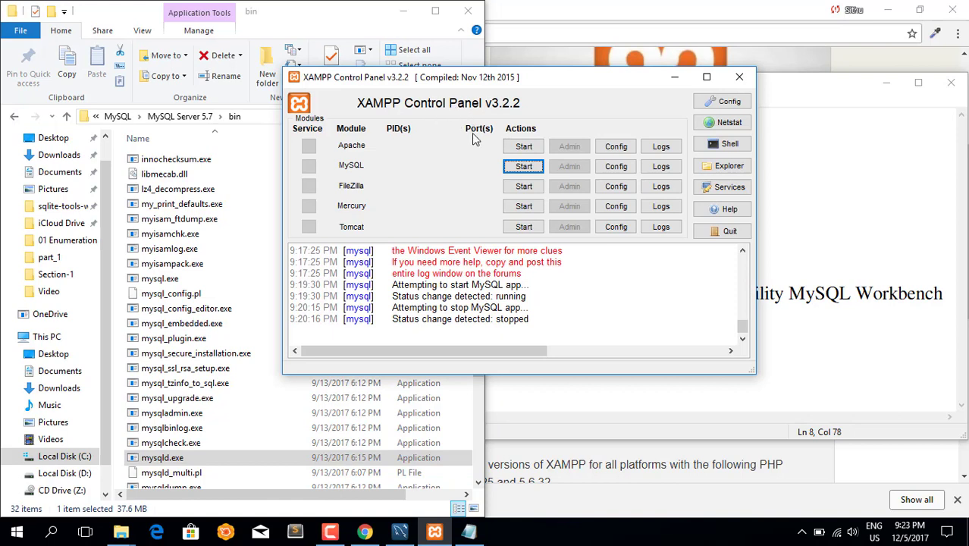
left_click(801, 532)
left_click(772, 507)
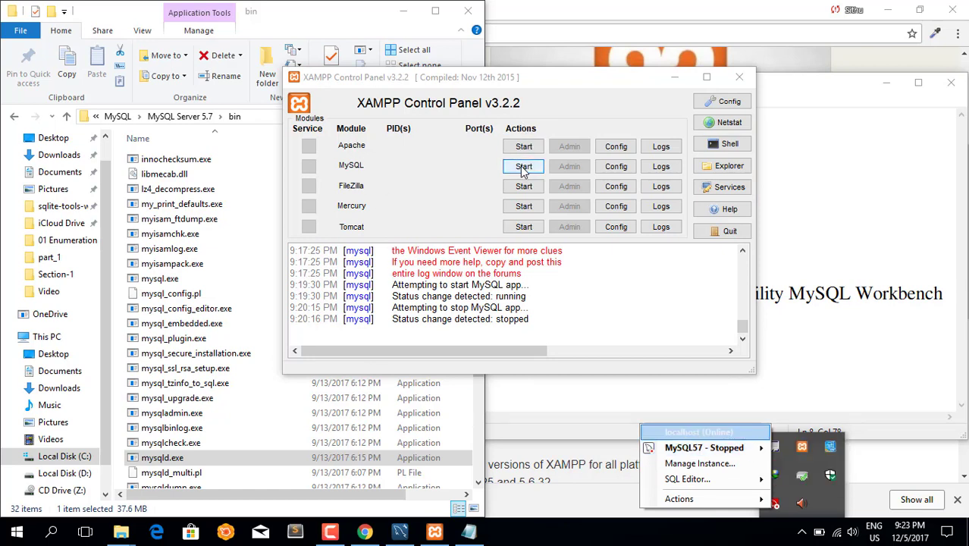
left_click(772, 507)
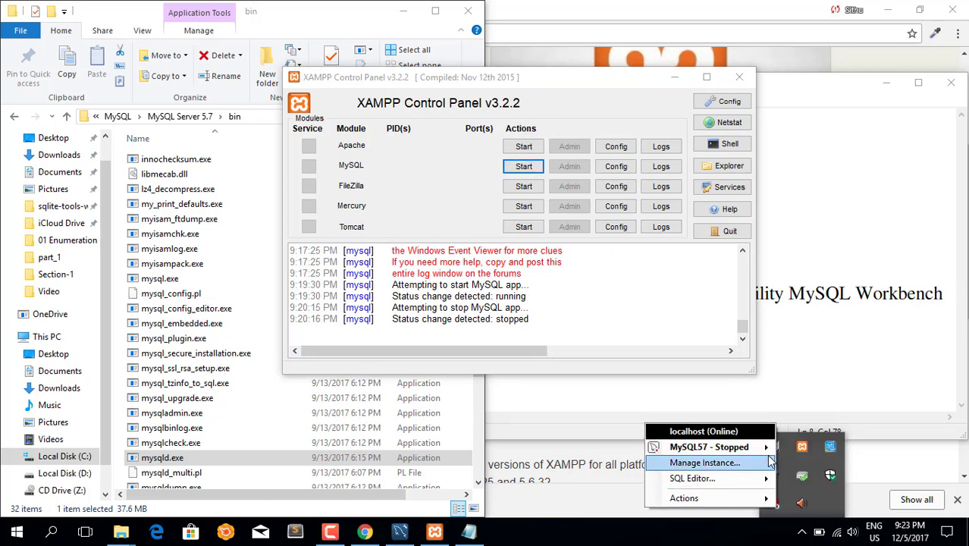
mouse_move(762, 448)
left_click(832, 447)
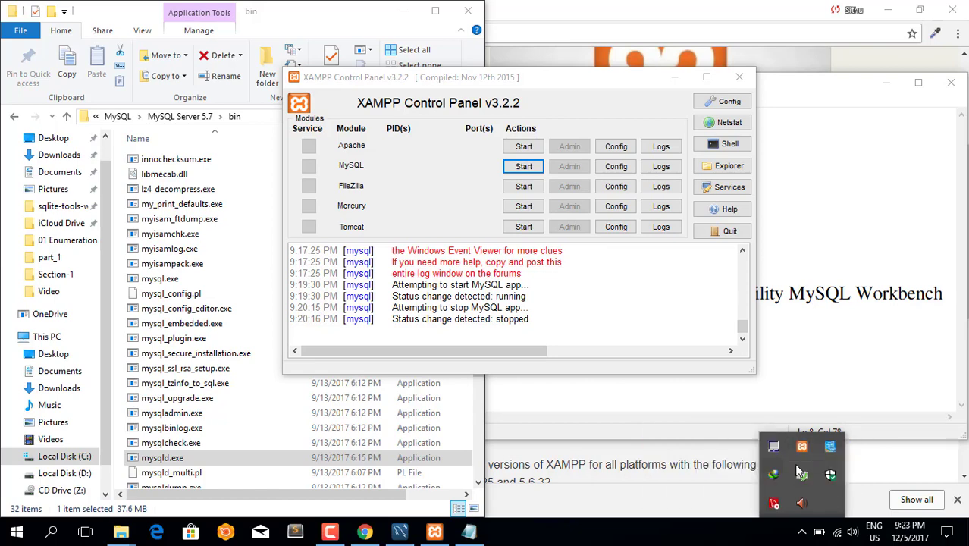
left_click(813, 448)
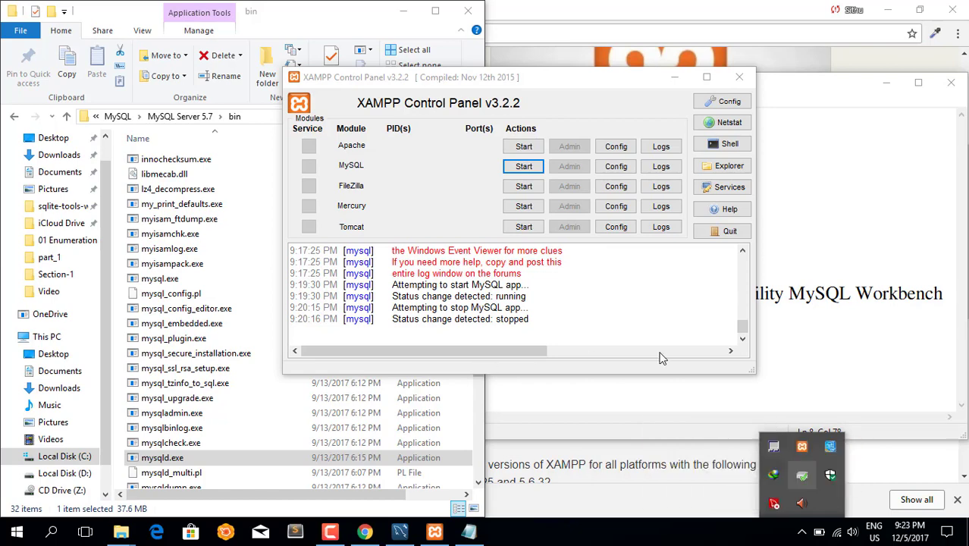
left_click(809, 326)
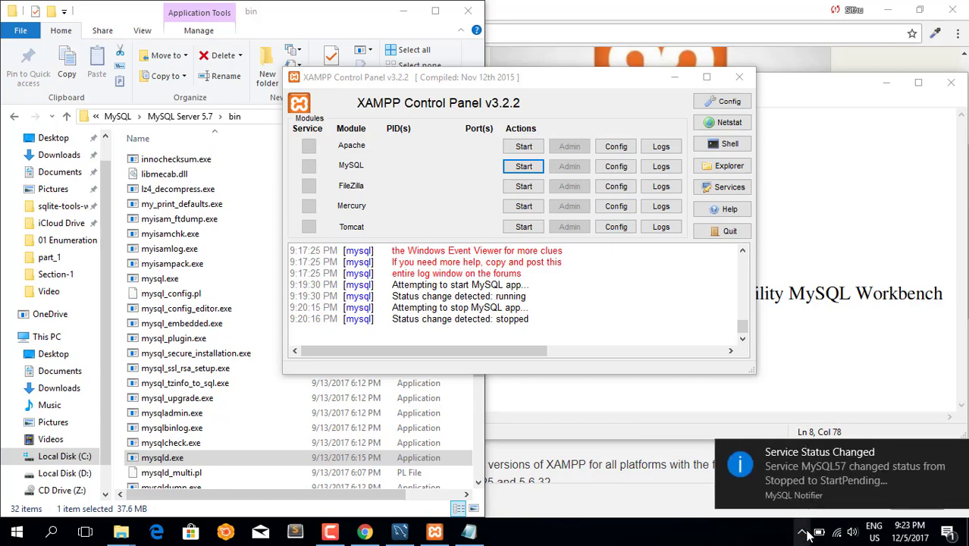
left_click(958, 453)
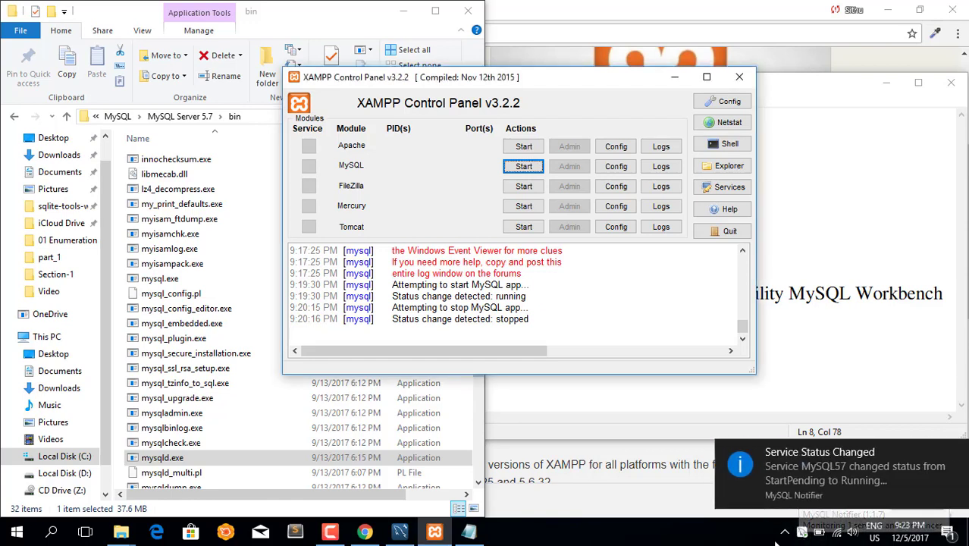
Check the MySQL57 service's status and its available actions in MySQL Notifier.
left_click(802, 534)
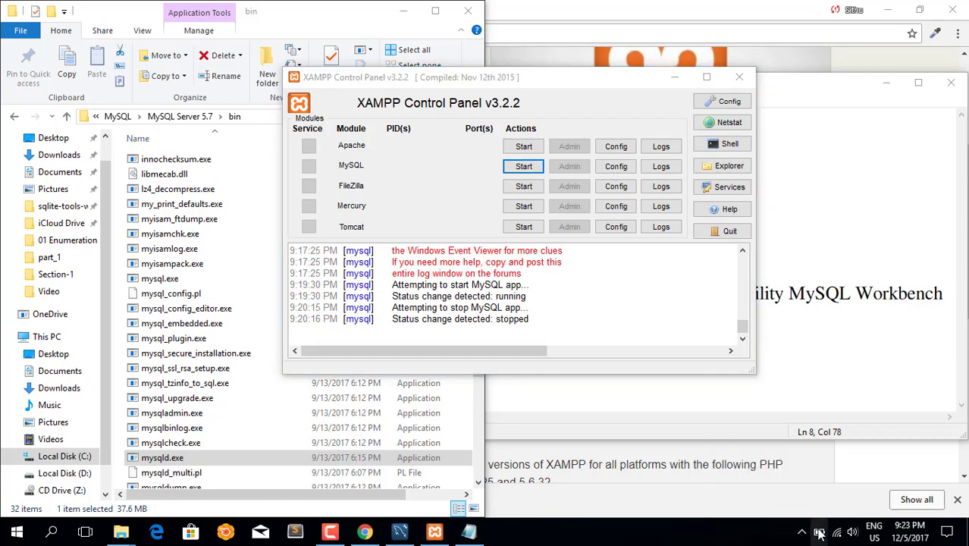
left_click(801, 533)
left_click(777, 508)
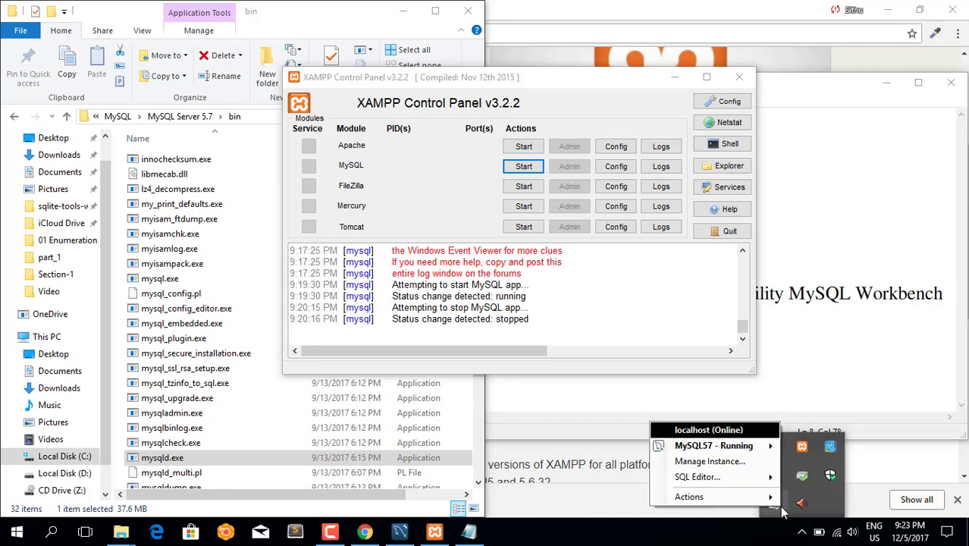
mouse_move(759, 452)
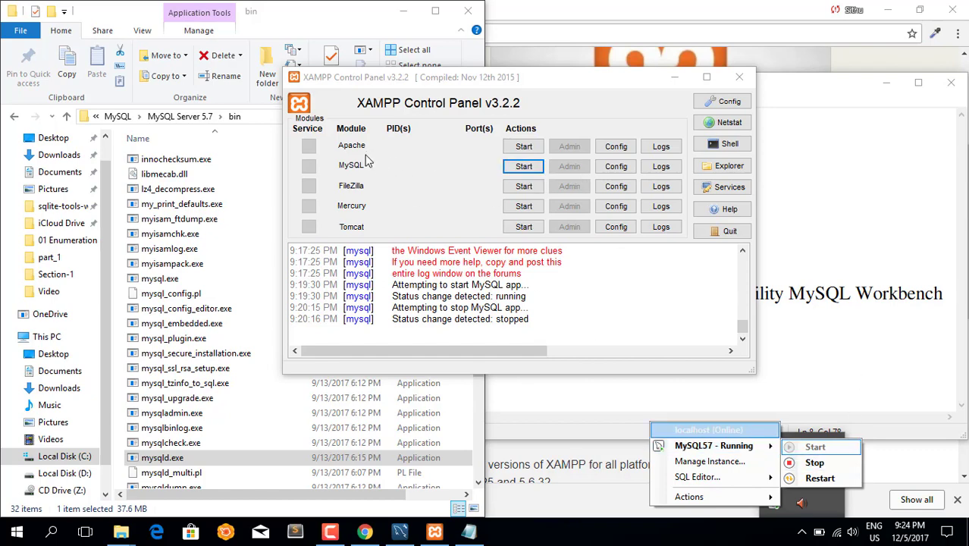
Try to start XAMPP's MySQL module twice alongside the MySQL57 service.
left_click(360, 173)
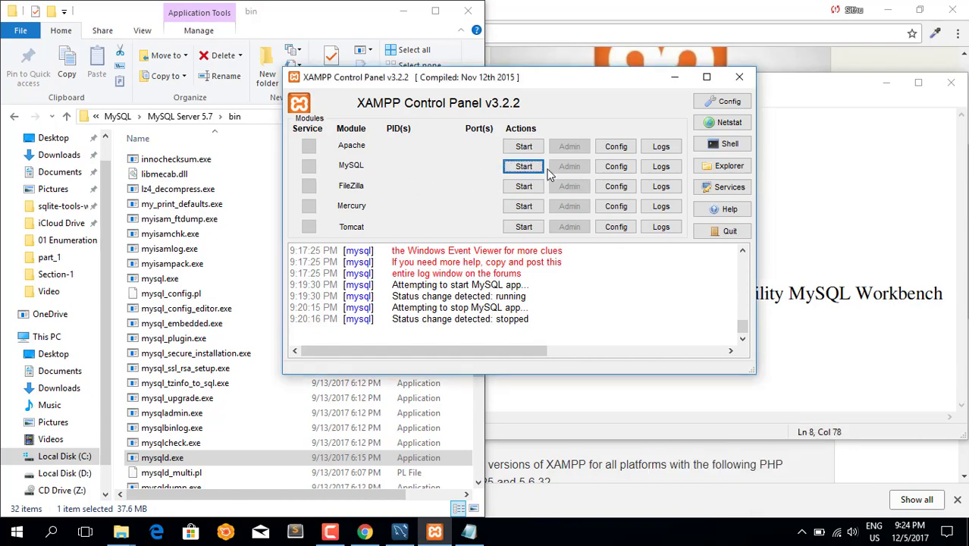
left_click(523, 167)
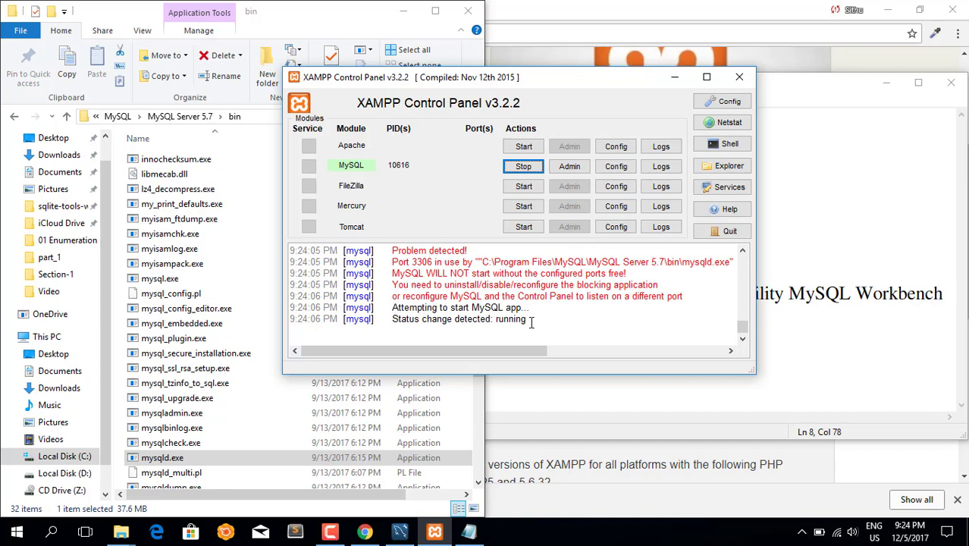
left_click(517, 168)
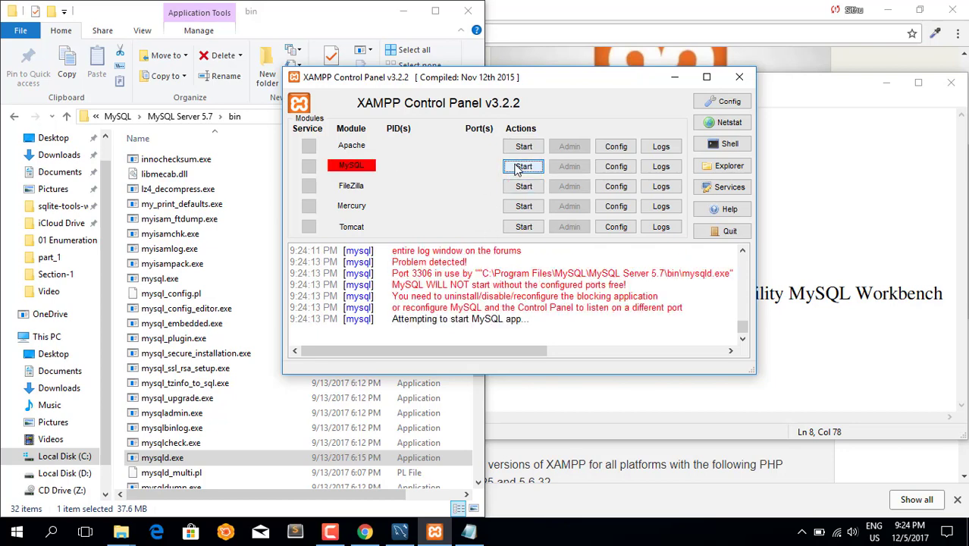
Recheck the MySQL57 service in MySQL Notifier and close the XAMPP Control Panel.
left_click(802, 532)
right_click(800, 477)
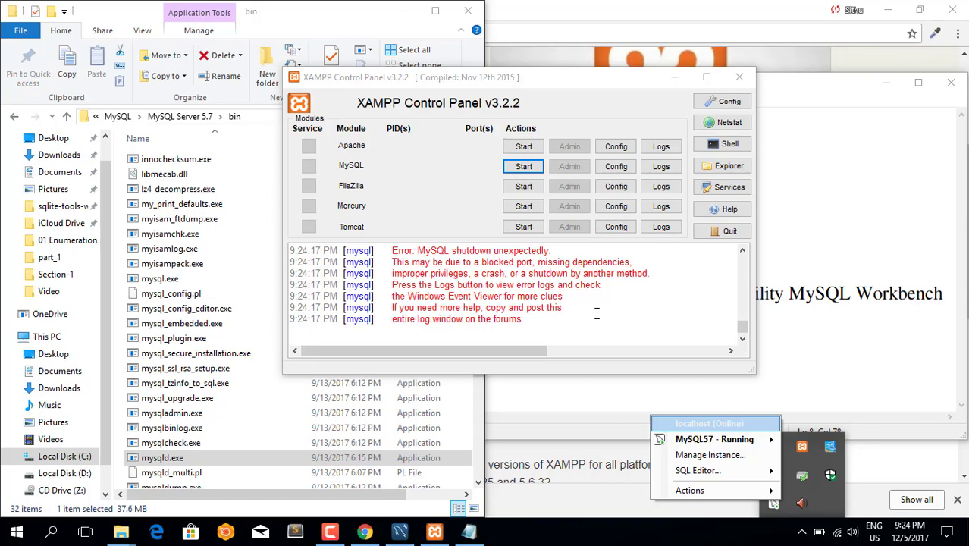
left_click(743, 83)
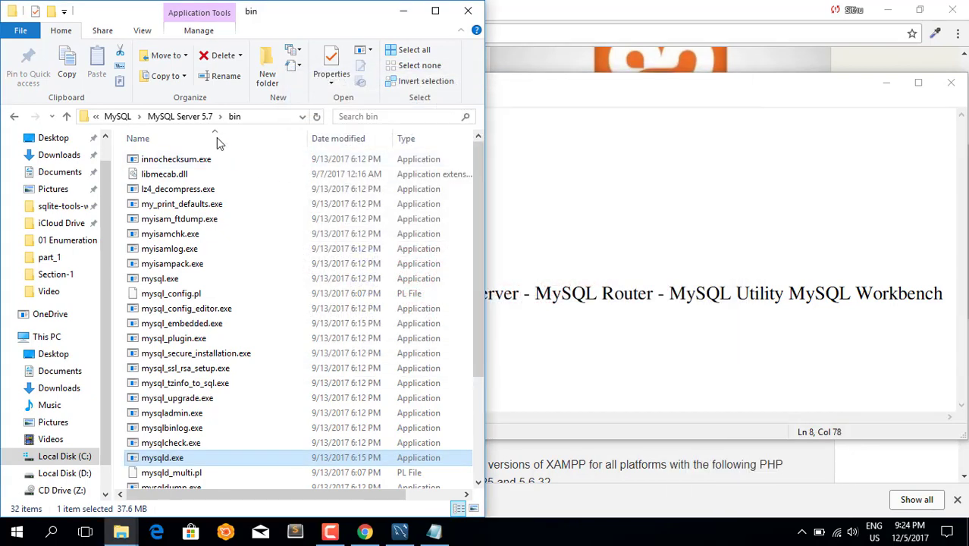
Compare the MySQL Server 5.7 folder with C:\xampp\mysql in File Explorer, and close both folder windows.
left_click(186, 116)
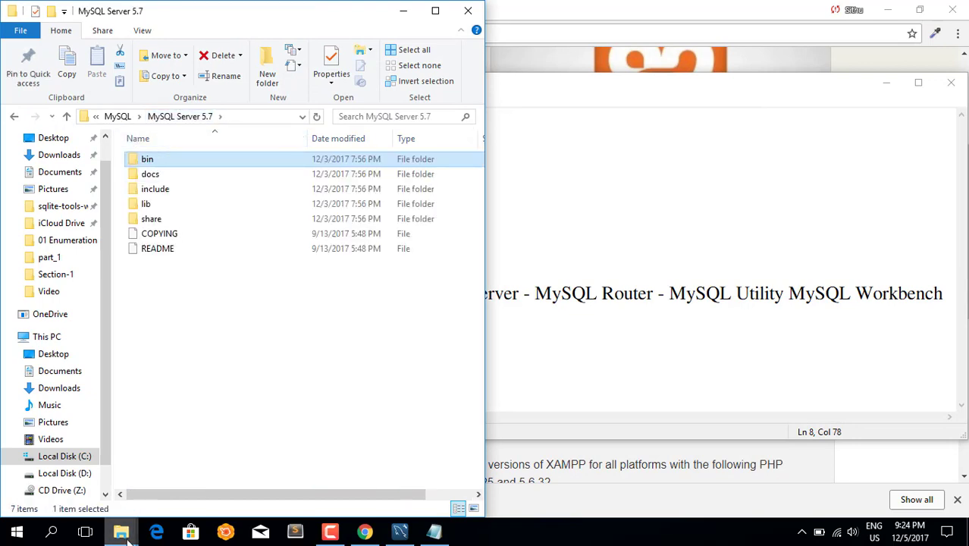
mouse_move(127, 539)
left_click(160, 486)
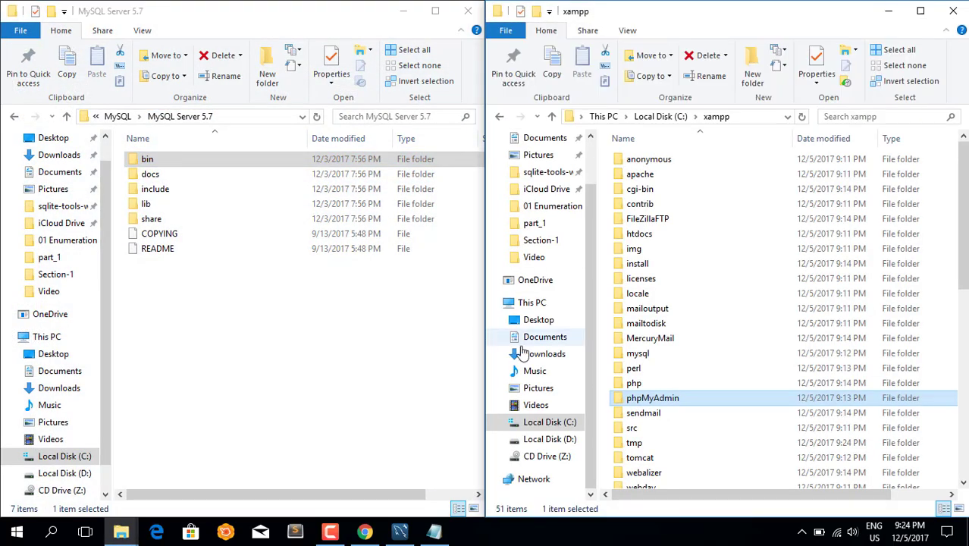
double_click(637, 354)
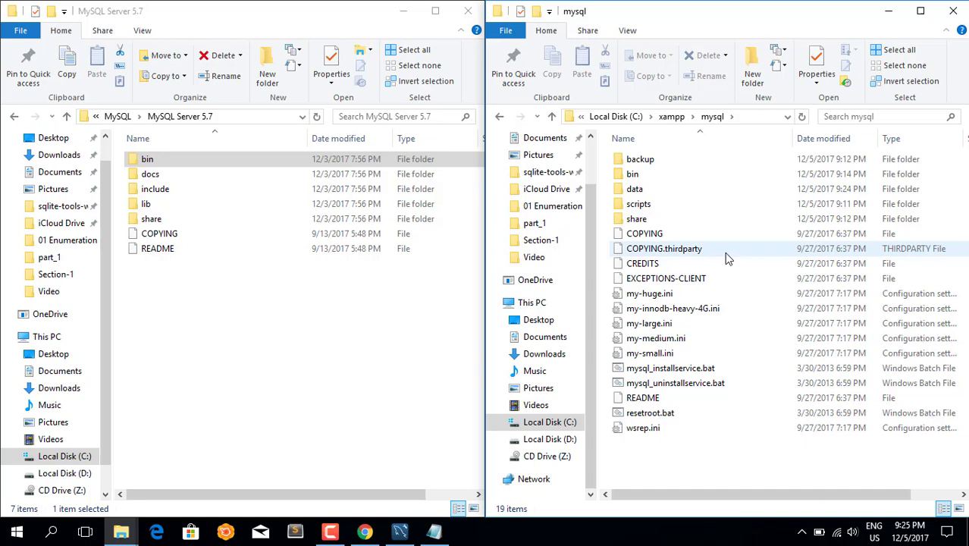
left_click(953, 12)
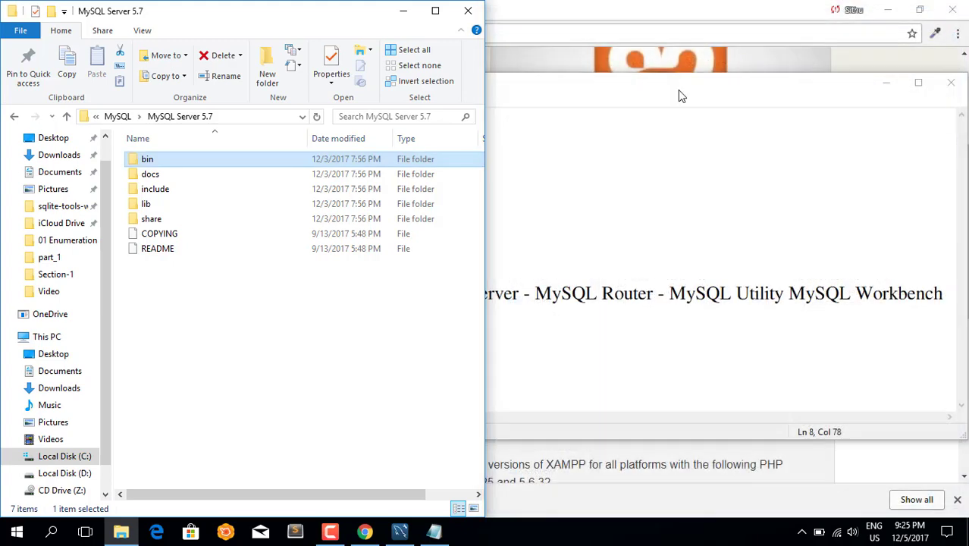
left_click(460, 15)
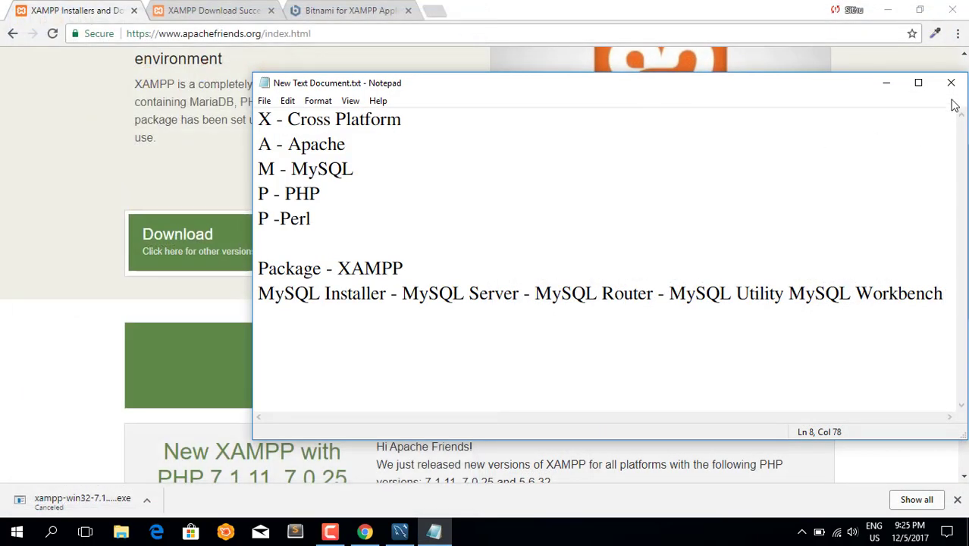
Keep the Notepad document open and highlight the XAMPP component lines and "MySQL Installer" to compare the two packages.
left_click(952, 85)
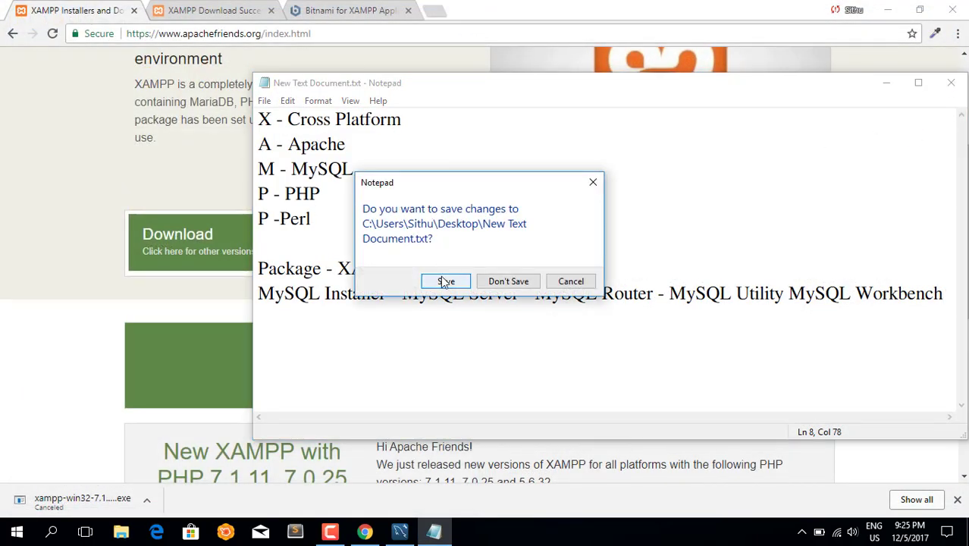
left_click(598, 188)
left_click_drag(335, 219, 228, 116)
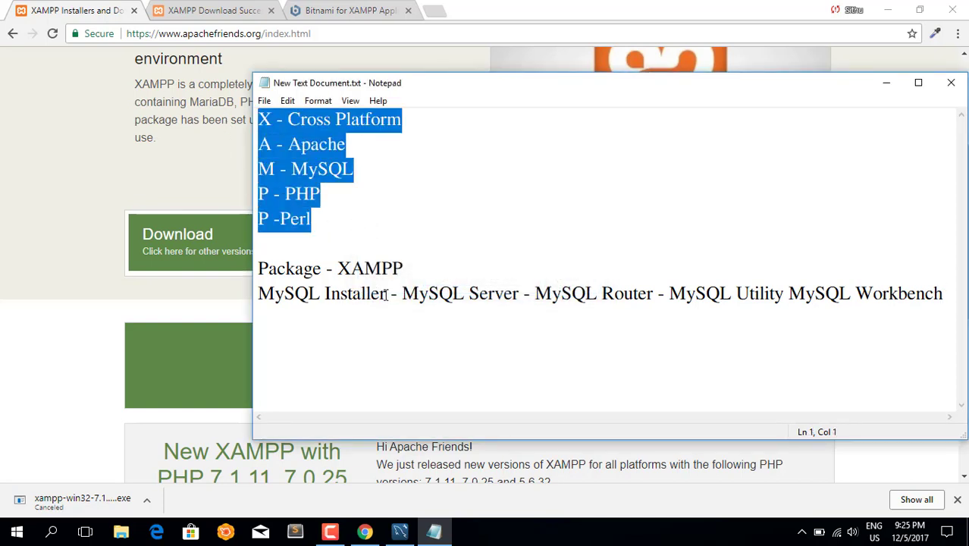
left_click_drag(386, 293, 218, 288)
left_click_drag(311, 220, 244, 121)
left_click(349, 170)
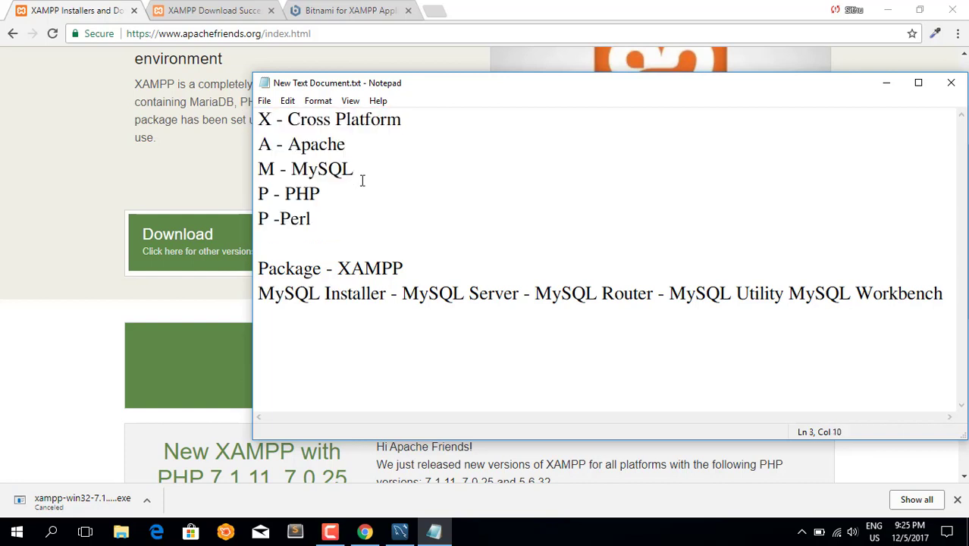
left_click_drag(346, 144, 239, 143)
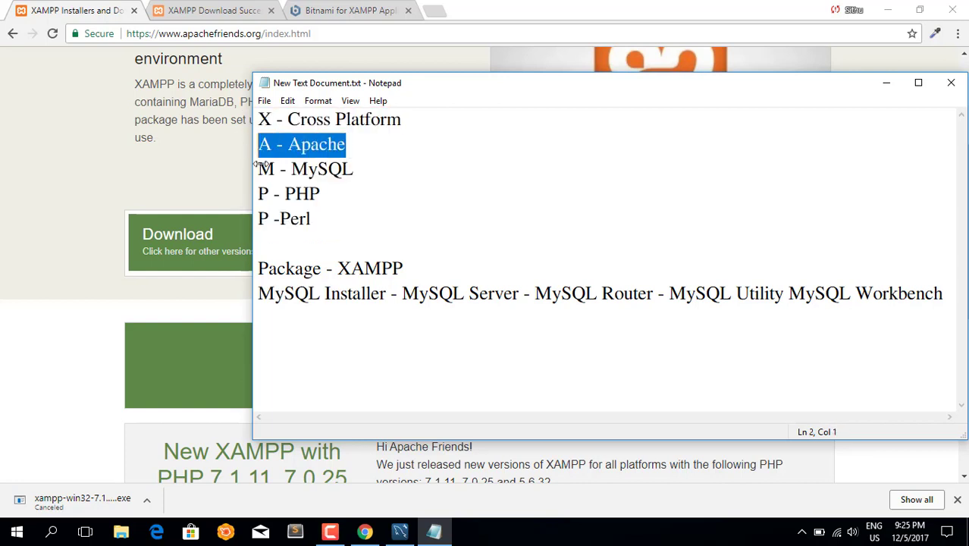
left_click_drag(324, 191, 134, 193)
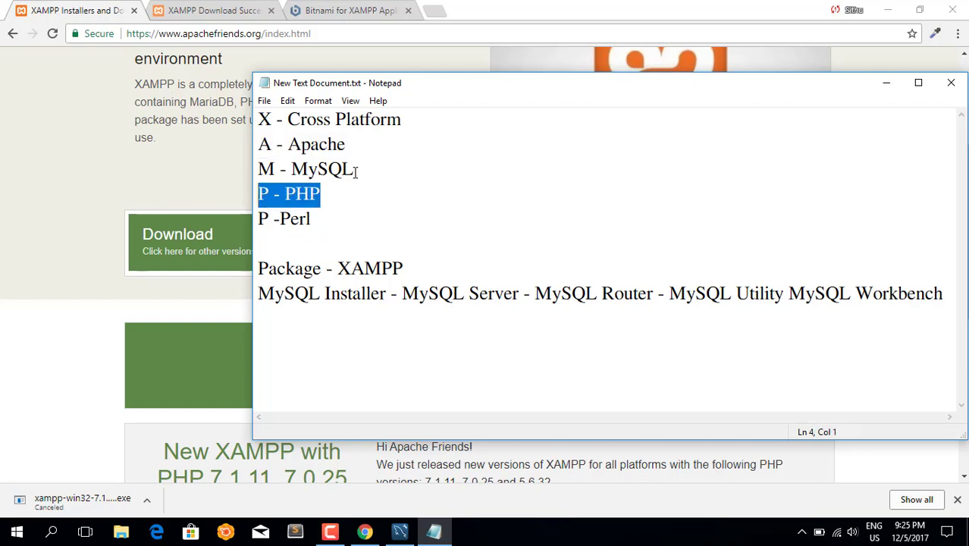
left_click_drag(355, 171, 259, 171)
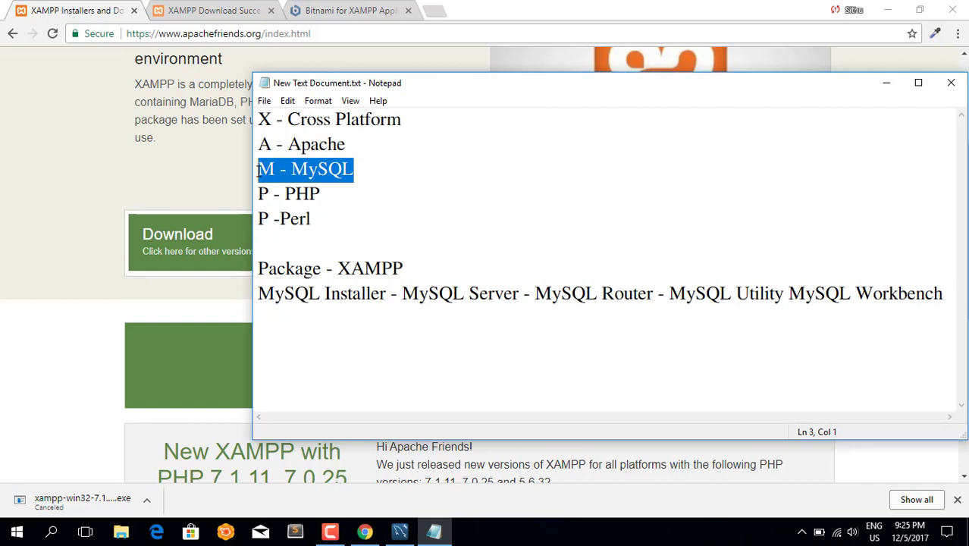
left_click_drag(391, 295, 274, 294)
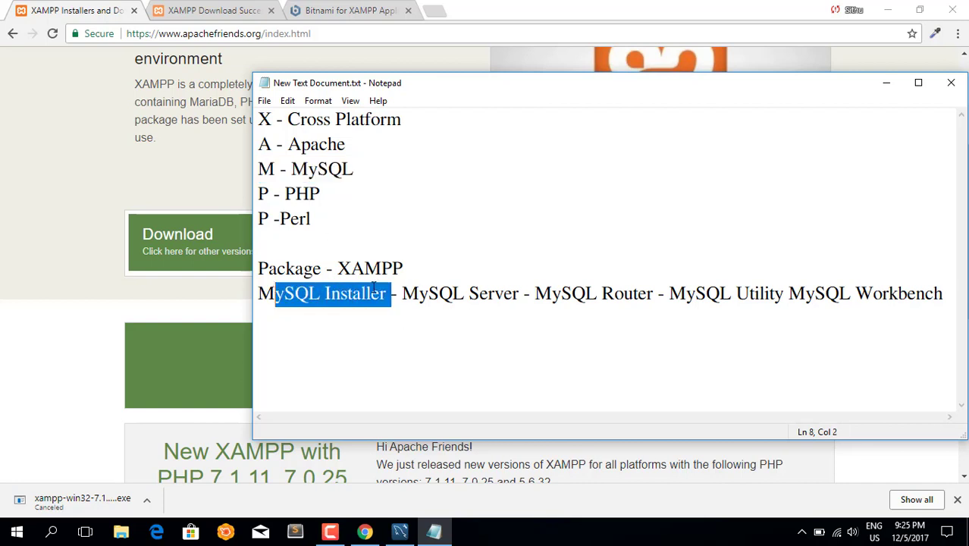